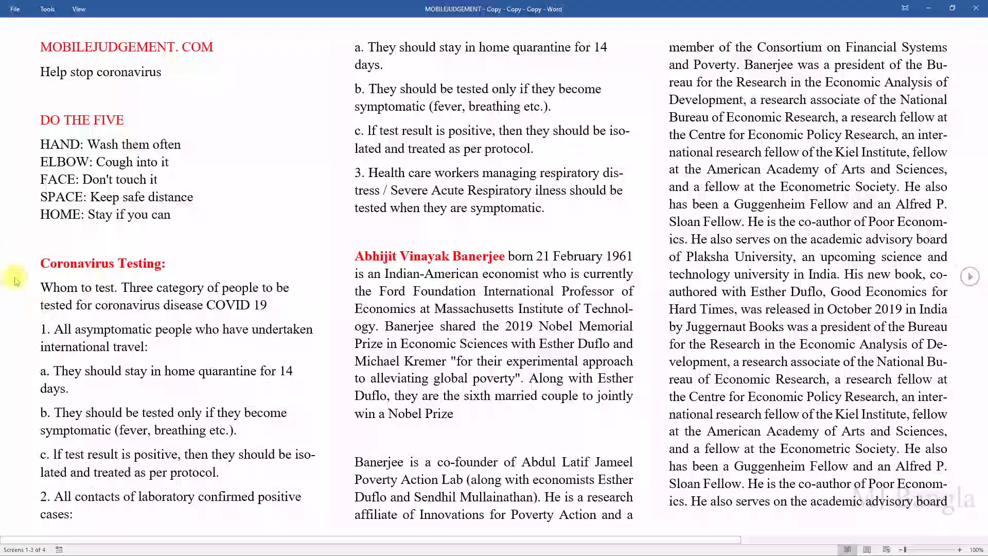
Page through the document in Read Mode to its last screen and back to the first, twice
left_click(970, 278)
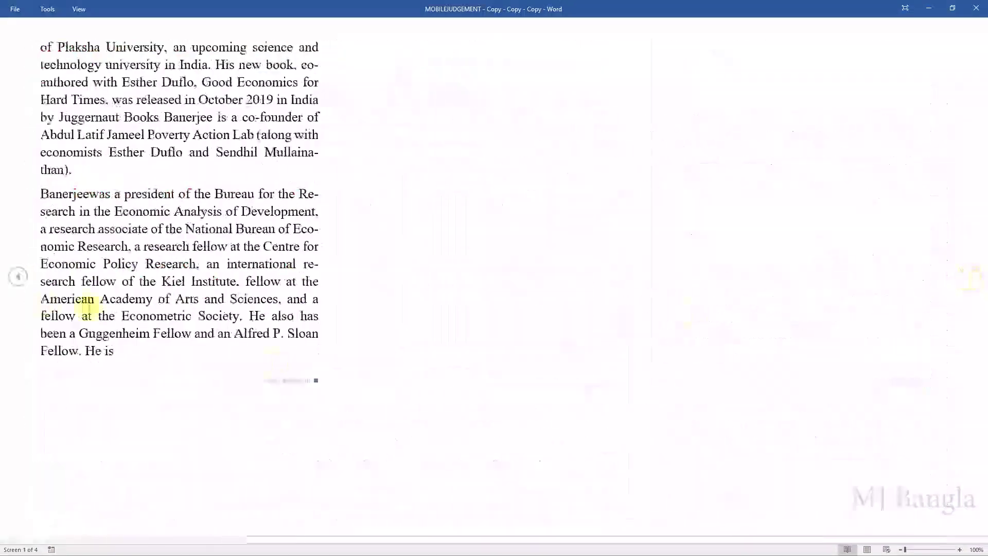
left_click(18, 278)
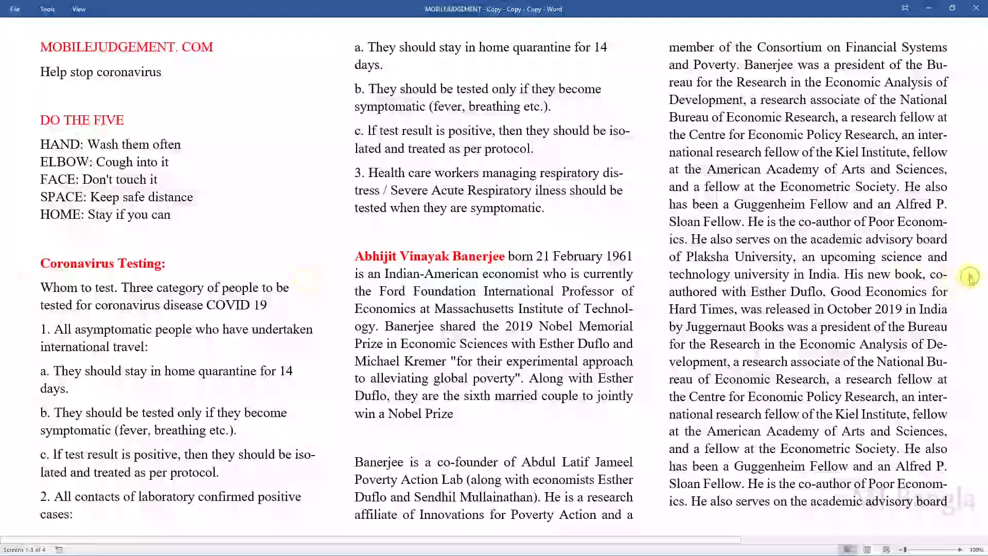
left_click(962, 279)
left_click(18, 278)
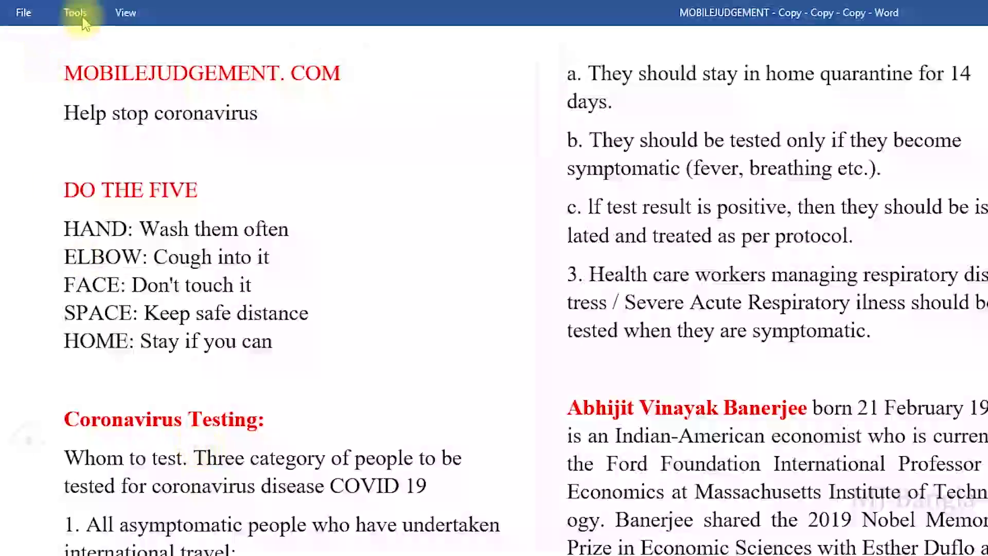
Look up the word "Wash" in the HAND line with Smart Lookup, read through the insights and close them
left_click(76, 13)
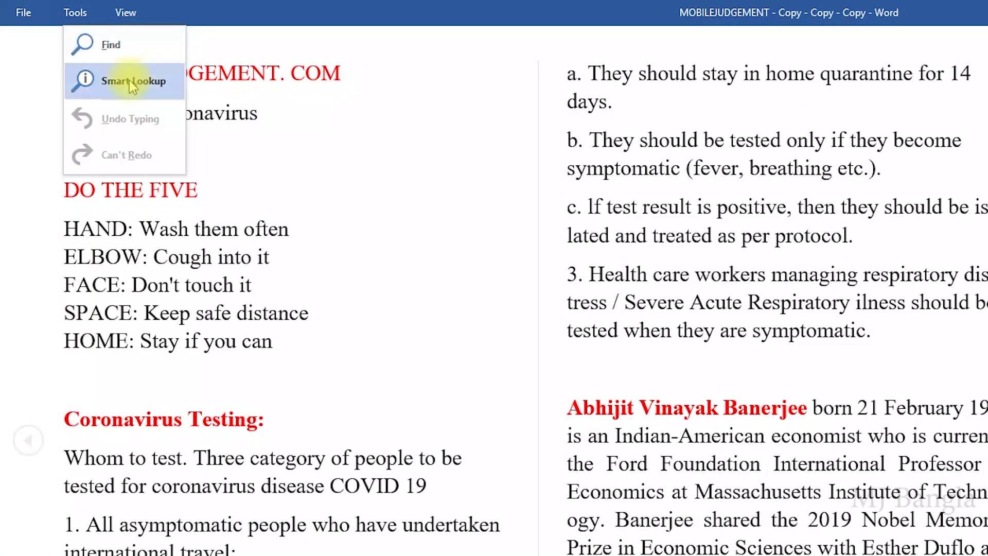
left_click(180, 233)
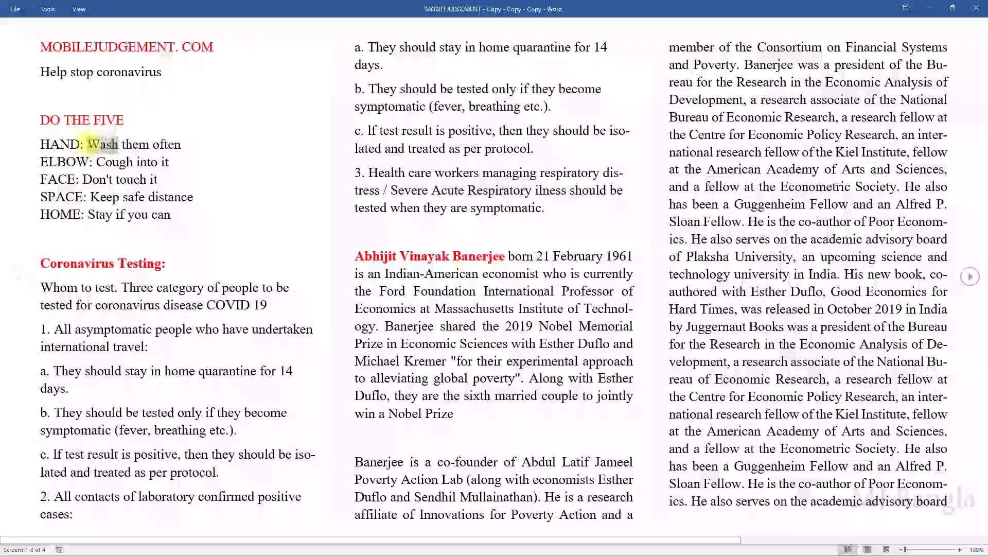
left_click(47, 9)
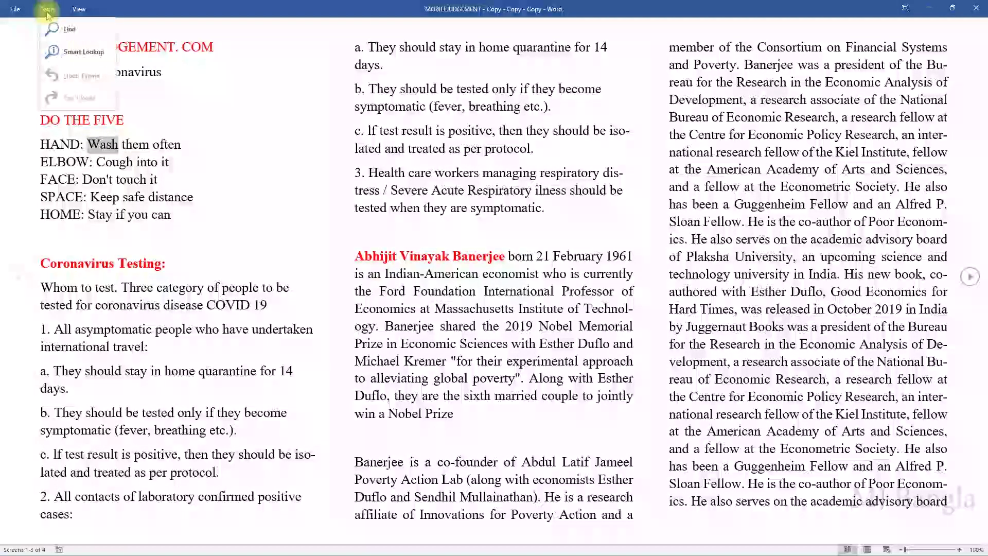
left_click(61, 57)
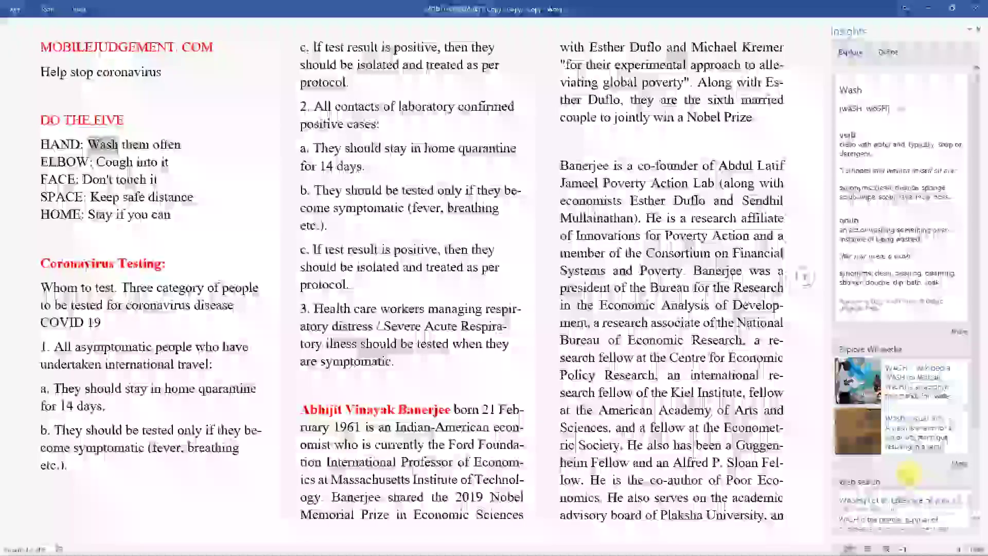
scroll(849, 553, "down", 3)
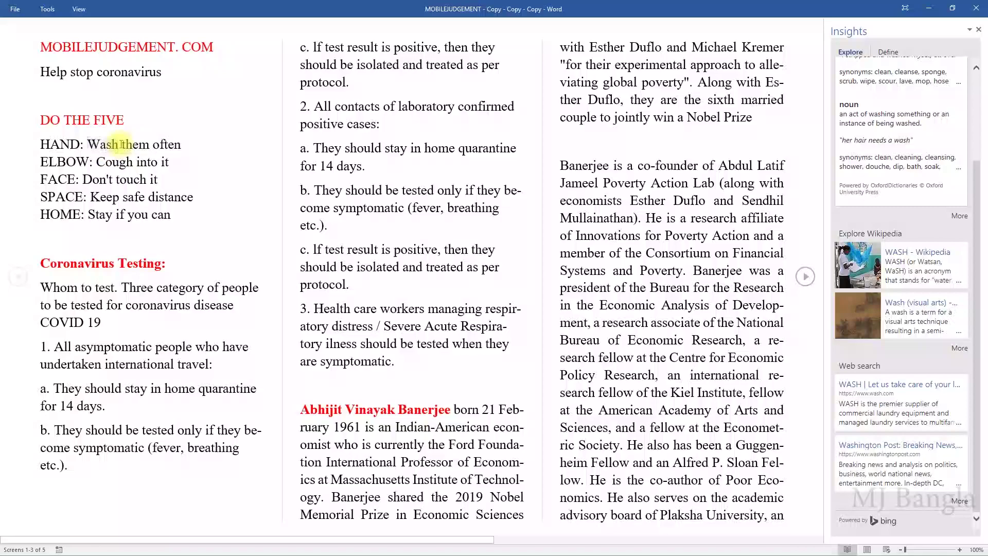
left_click(979, 29)
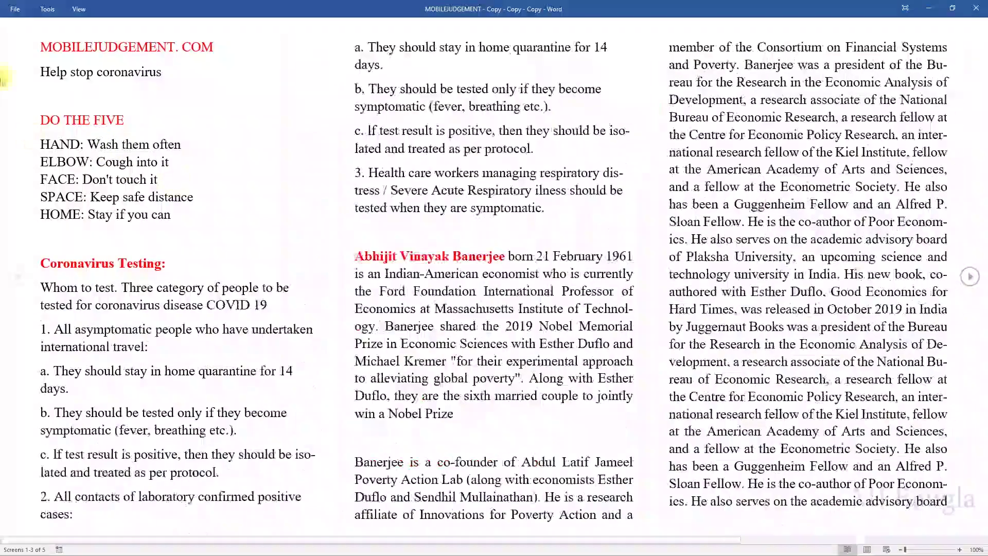
Leave Read Mode with Edit Document, view the top of the page, and return to Read Mode
left_click(53, 11)
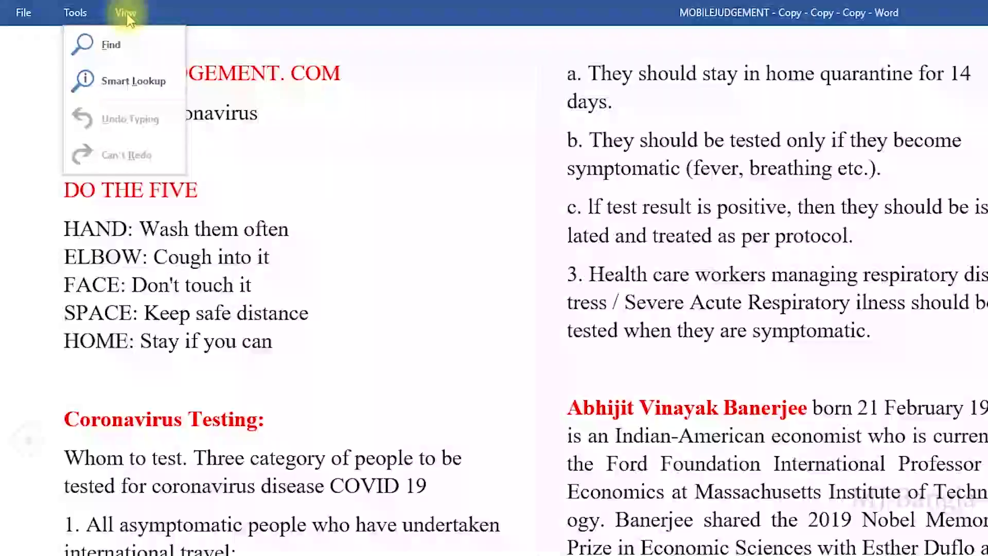
left_click(126, 13)
left_click(126, 13)
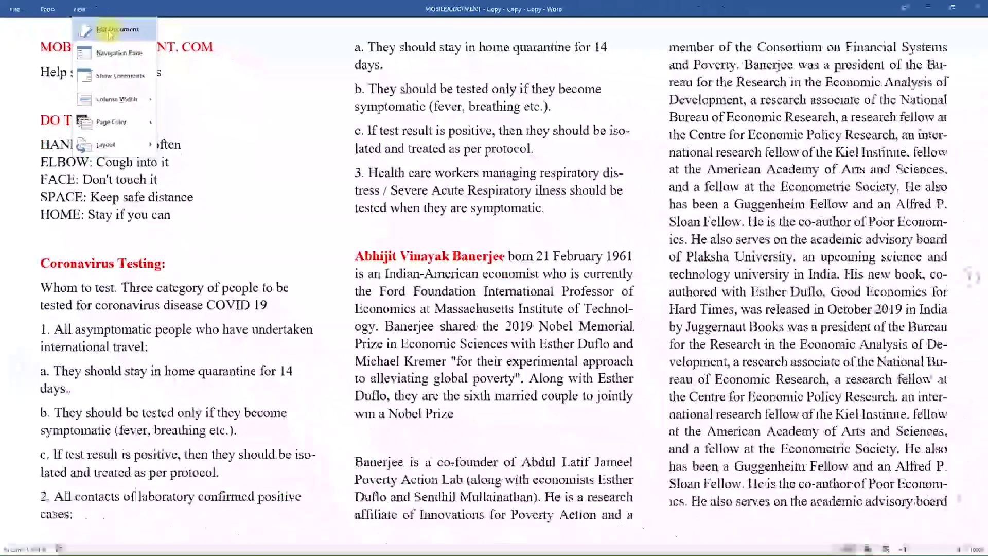
left_click(173, 47)
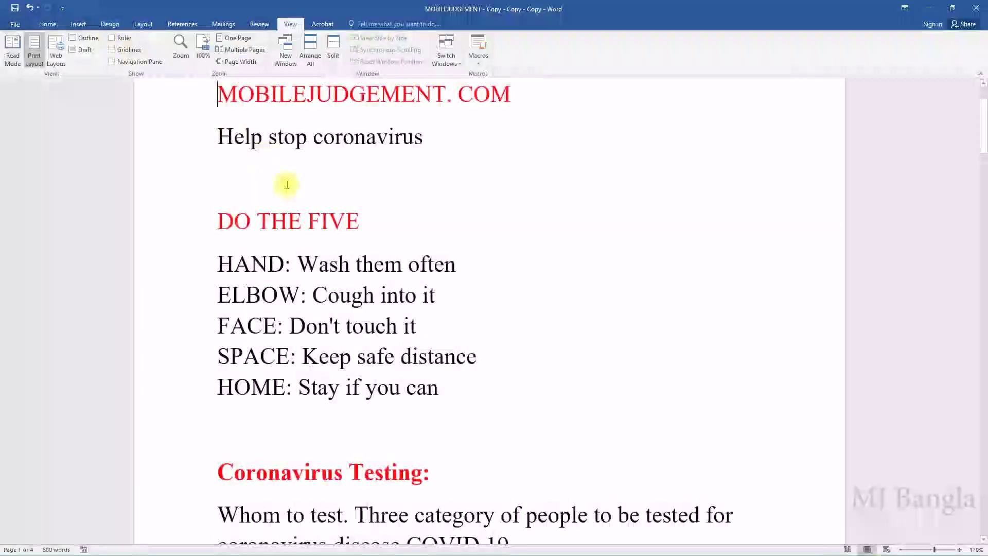
scroll(376, 181, "up", 2)
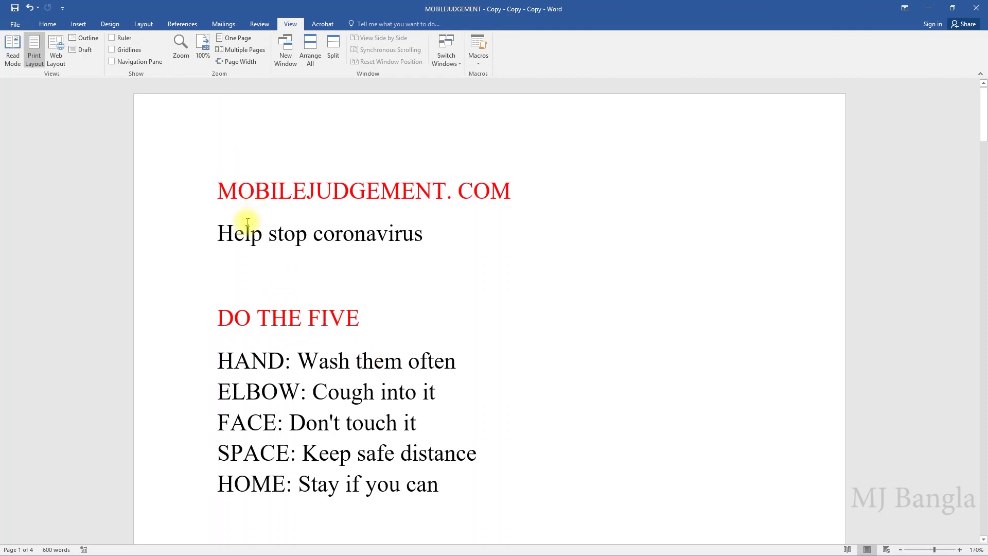
left_click(12, 57)
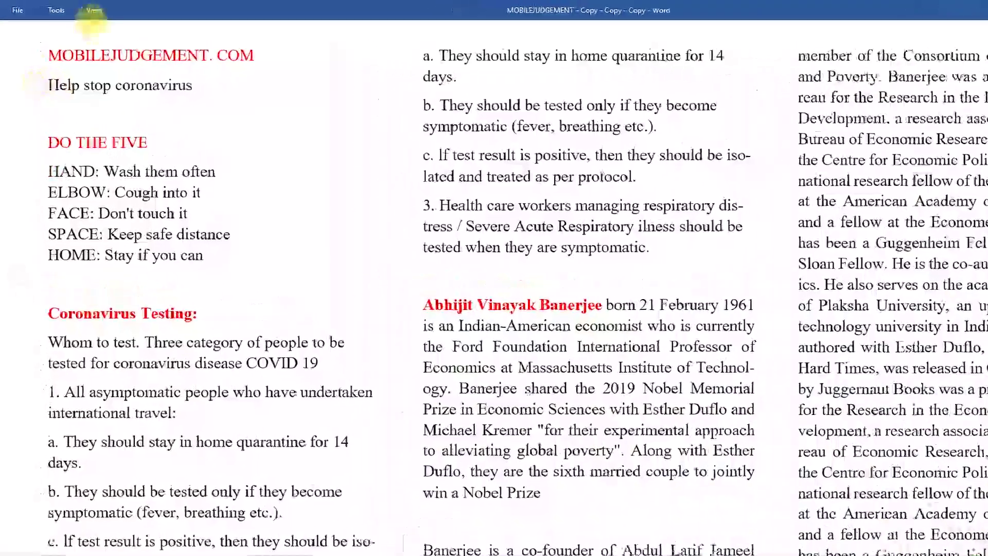
Show the Navigation Pane, view its Headings, Pages and Results sections, and close it
left_click(78, 9)
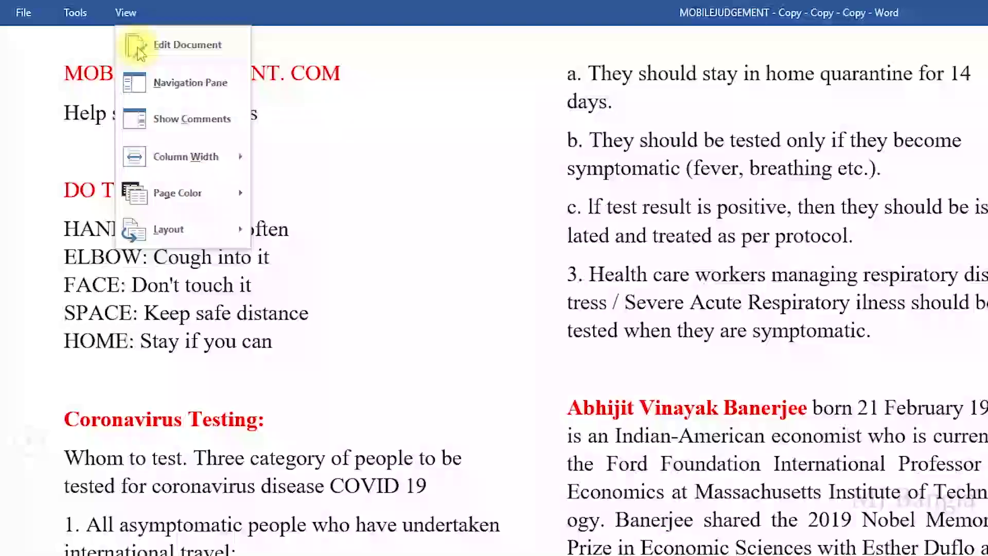
left_click(192, 91)
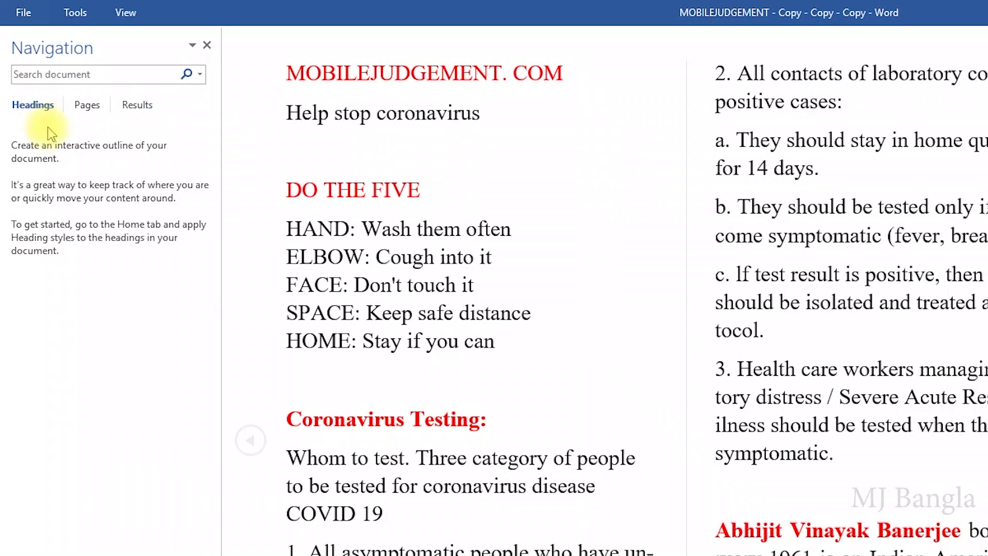
left_click(88, 106)
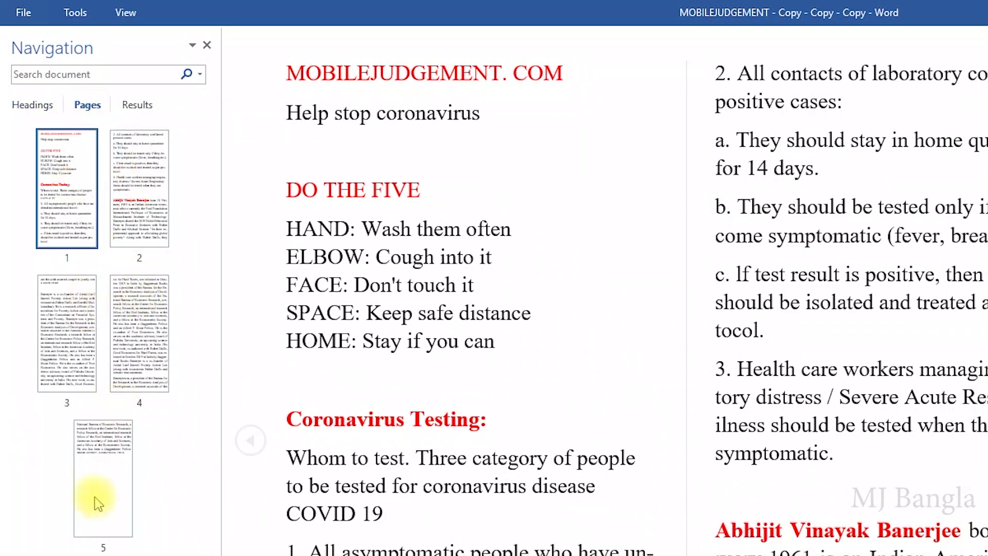
left_click(141, 106)
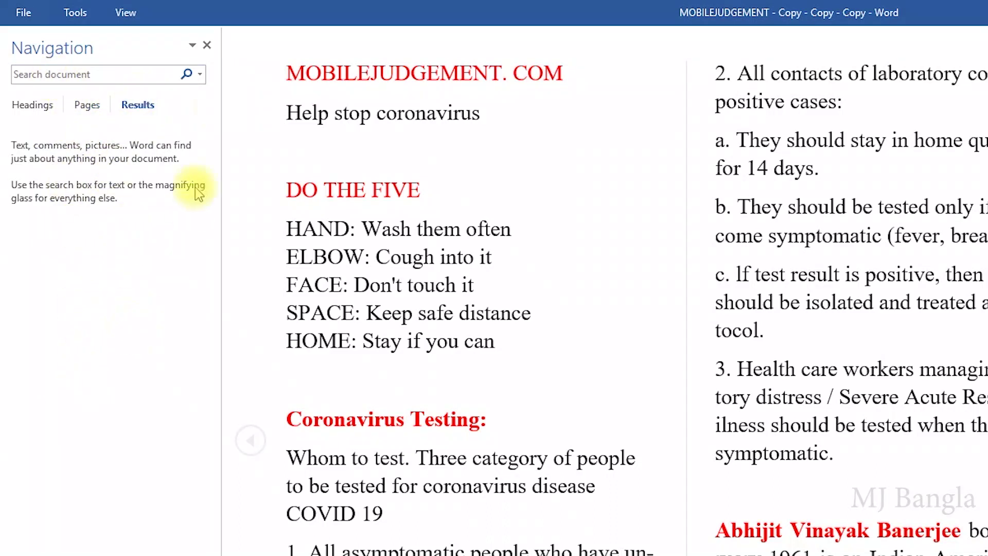
left_click(208, 45)
Set the reading column width to Narrow and return it to Default
left_click(126, 13)
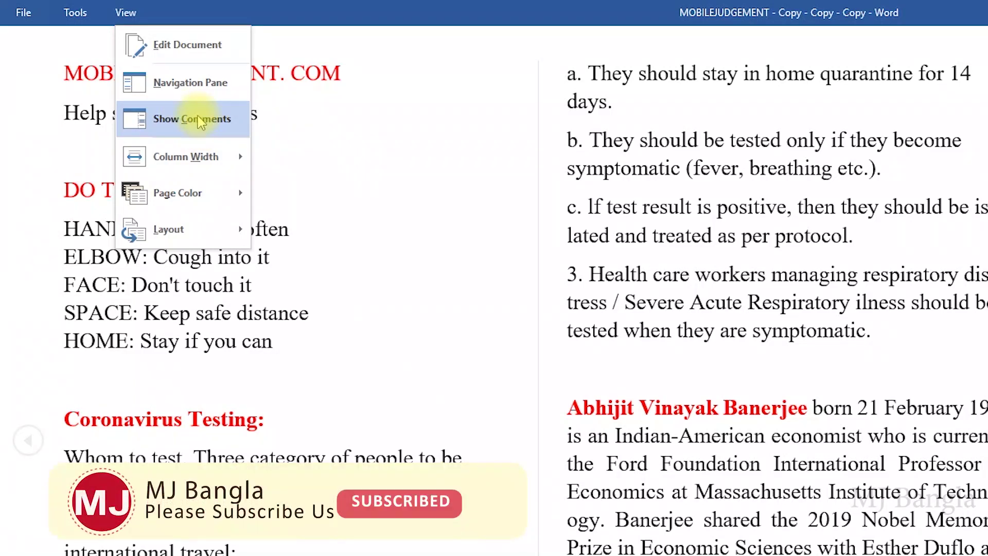
mouse_move(165, 159)
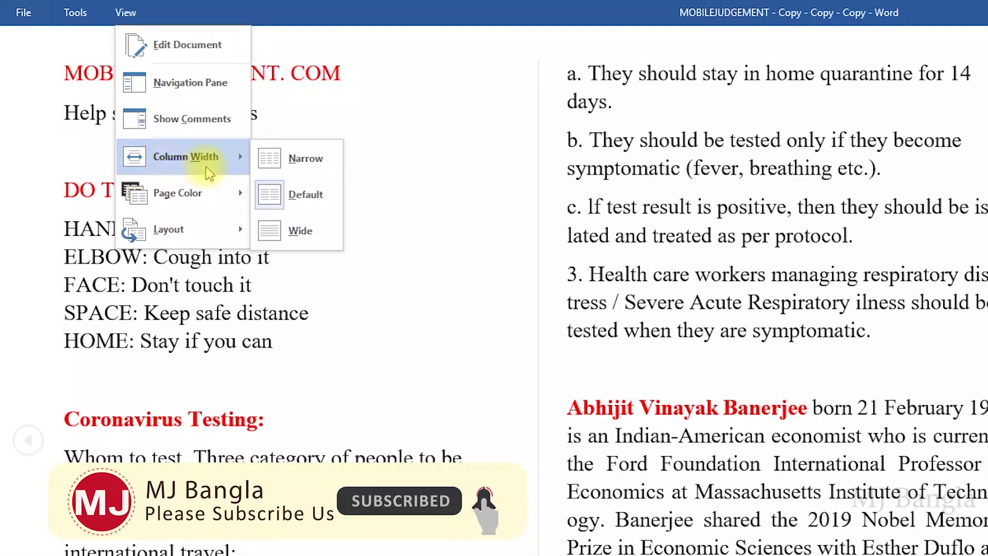
left_click(307, 160)
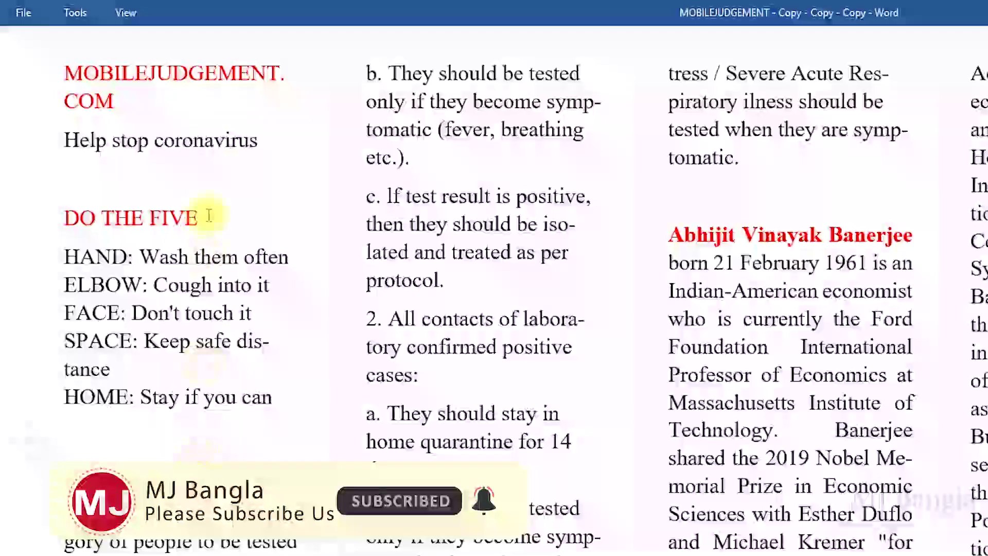
left_click(124, 13)
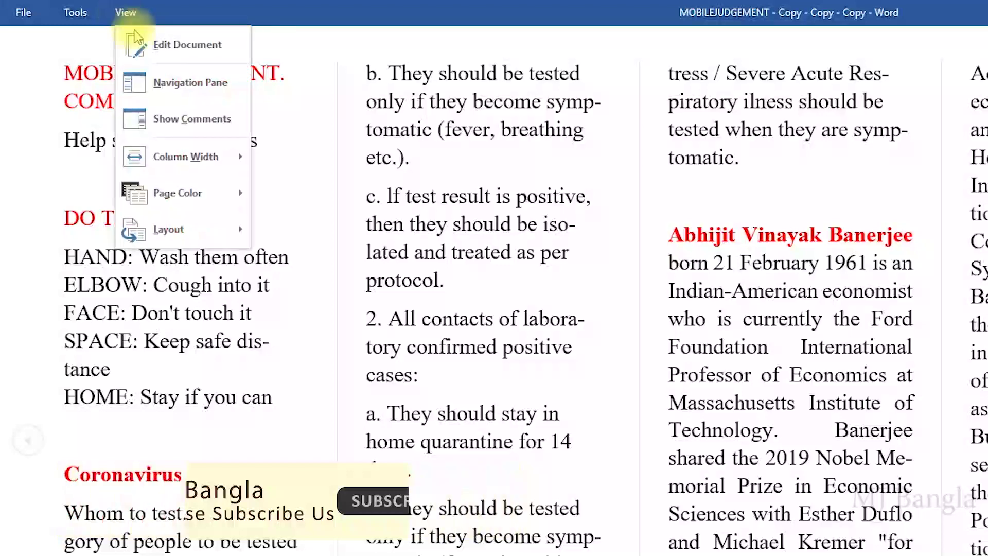
mouse_move(178, 166)
left_click(296, 195)
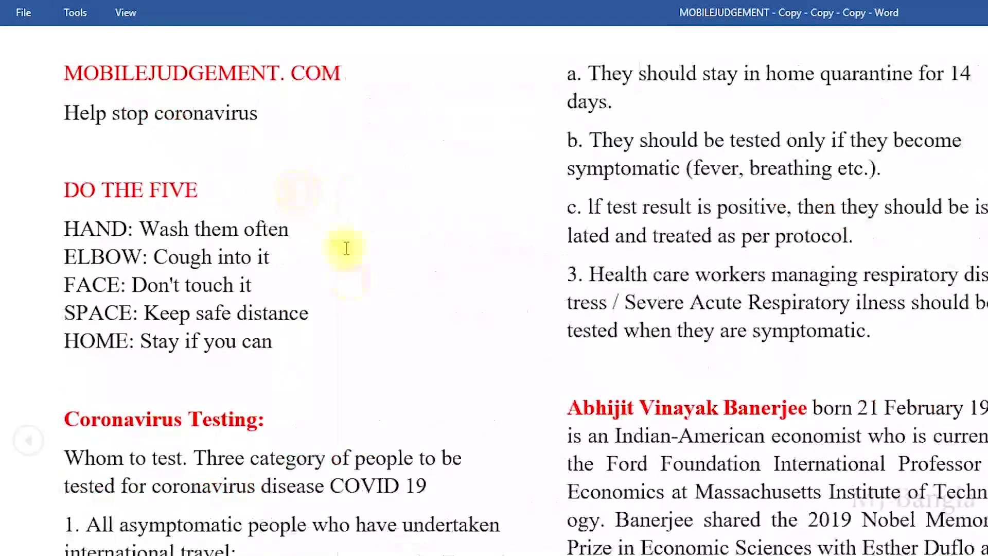
Set the reading column width to Wide
left_click(126, 13)
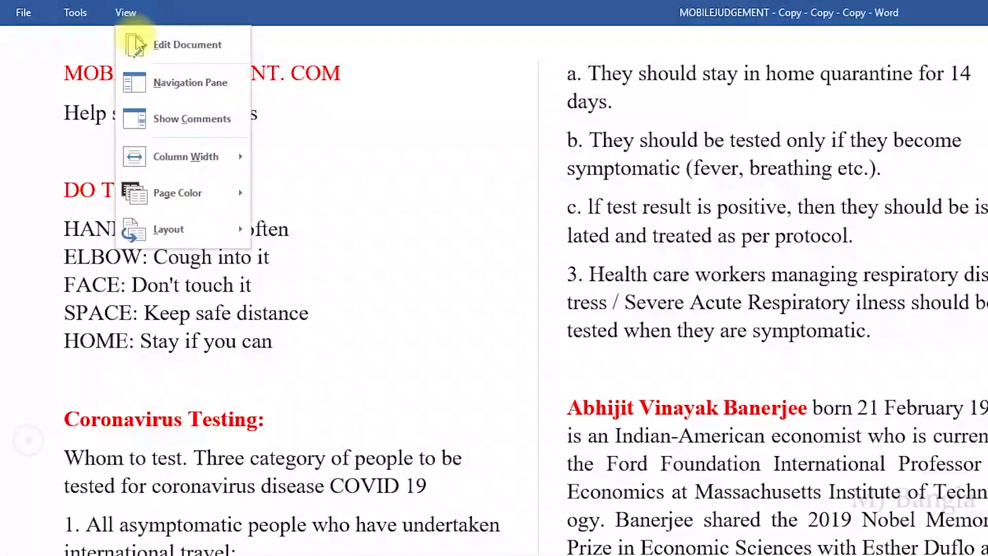
mouse_move(190, 162)
left_click(303, 233)
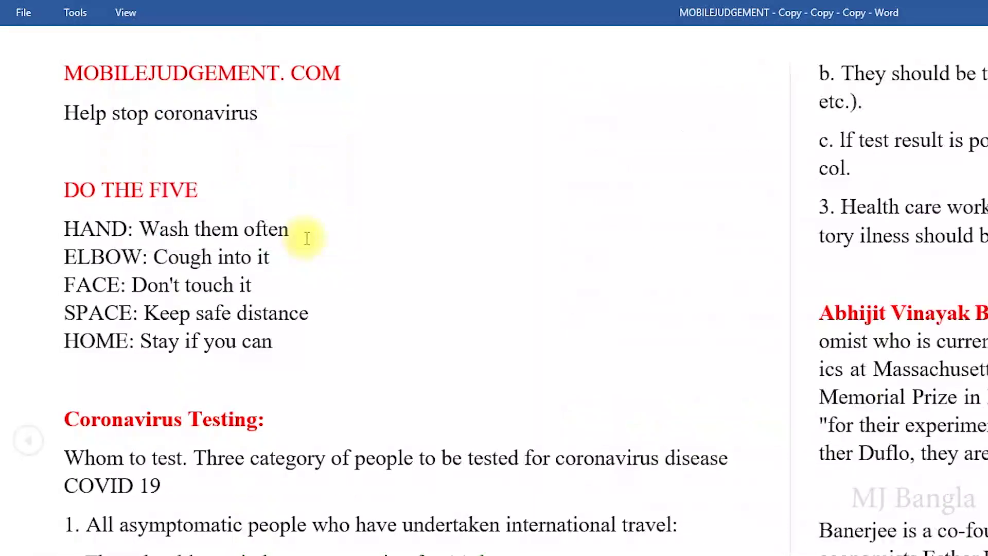
Set the reading page color to Sepia and switch it to Inverse
left_click(127, 13)
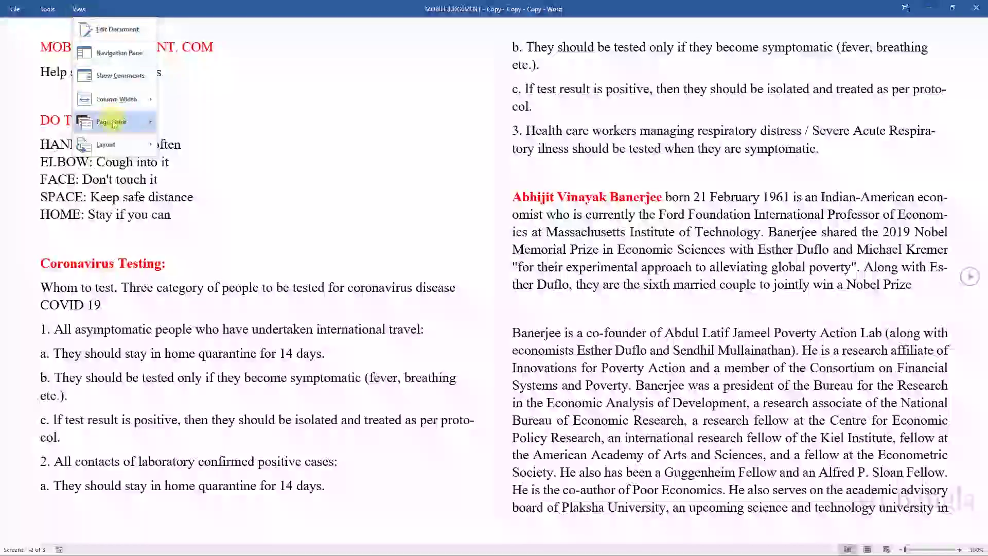
mouse_move(143, 162)
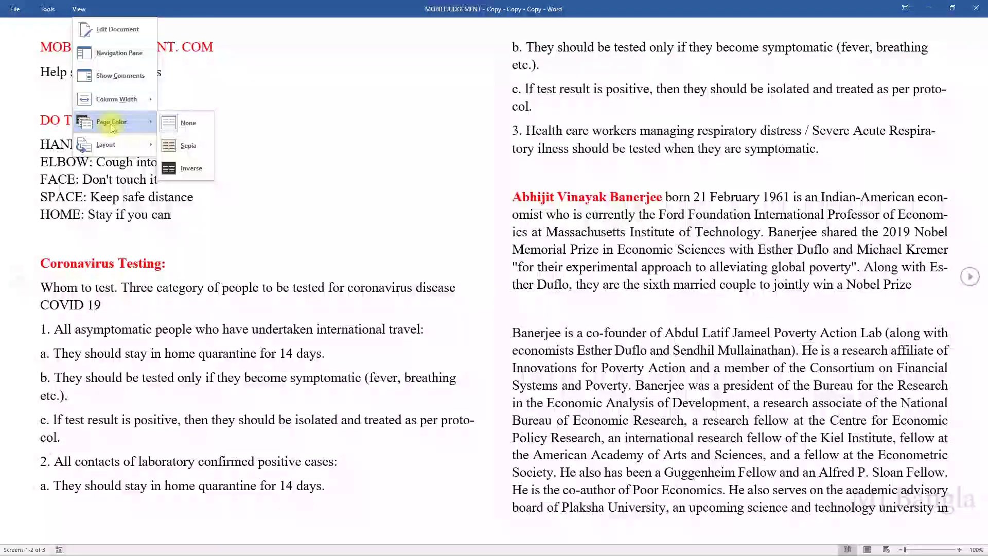
left_click(189, 147)
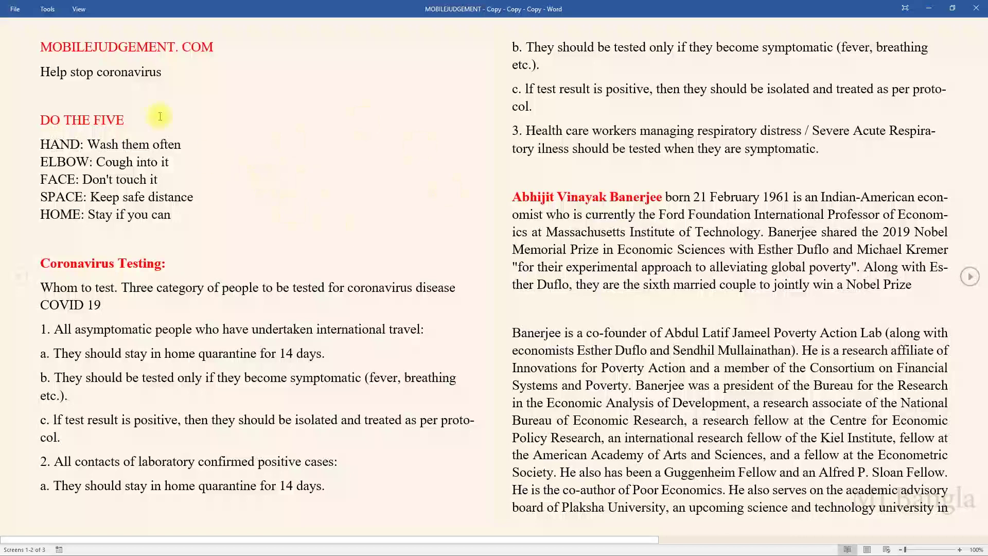
left_click(79, 12)
mouse_move(118, 123)
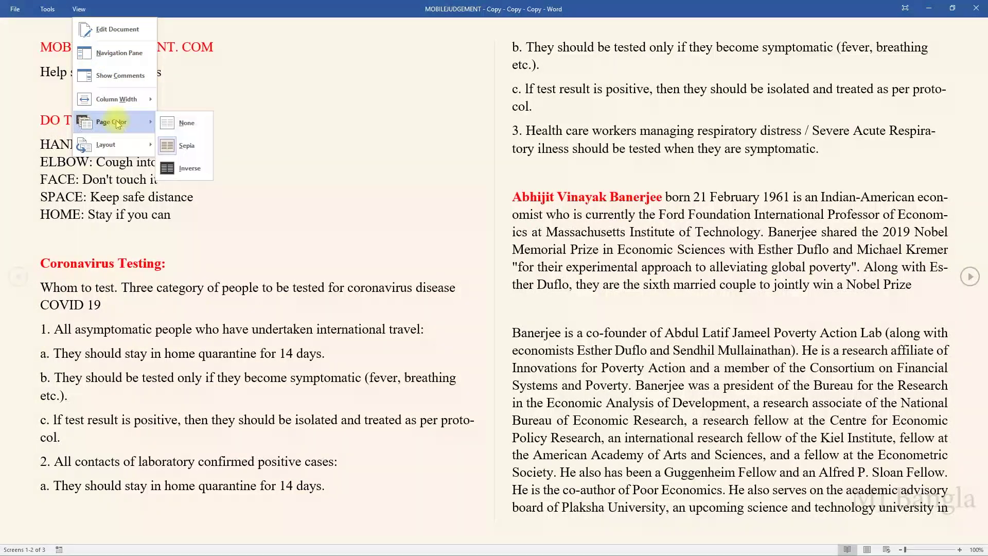
left_click(184, 168)
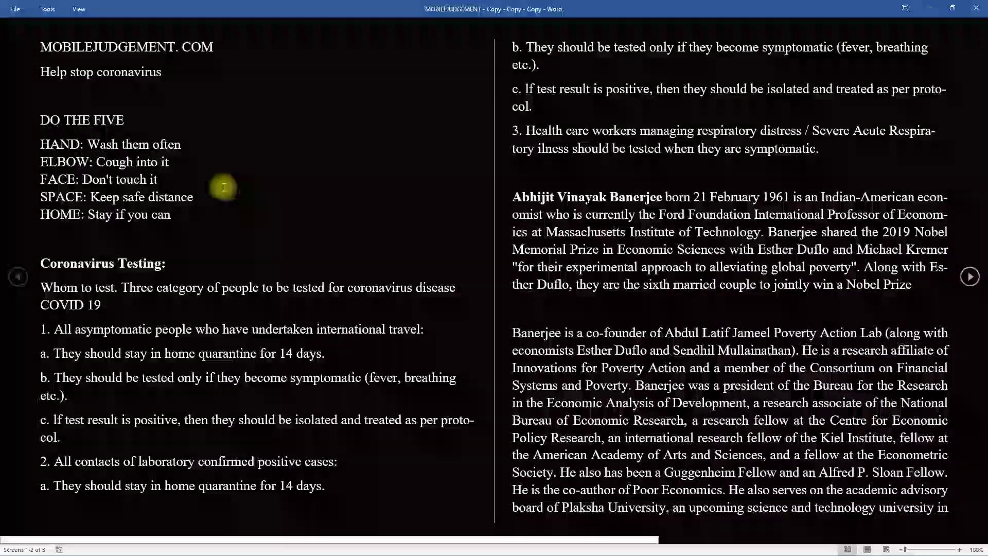
Set the reading page color back to None
left_click(80, 12)
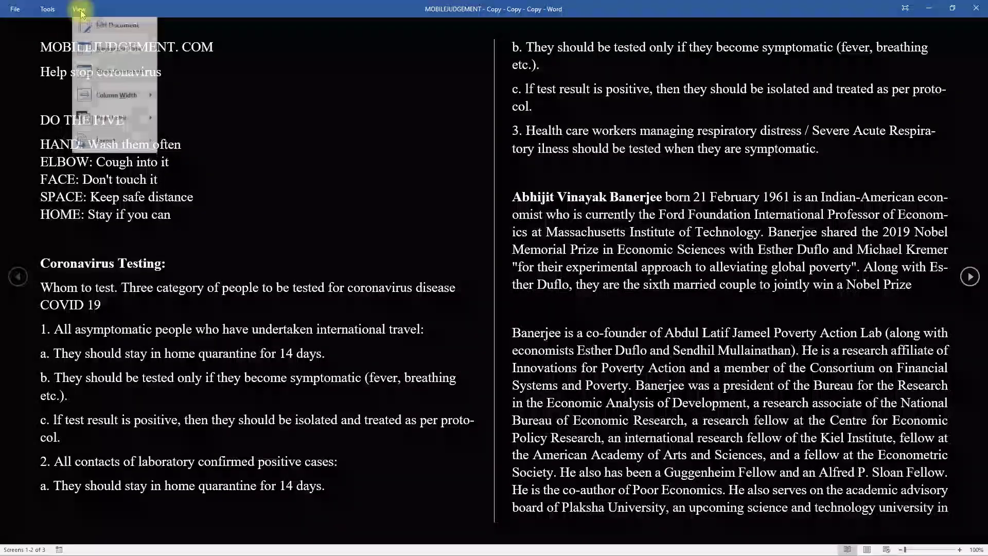
mouse_move(119, 122)
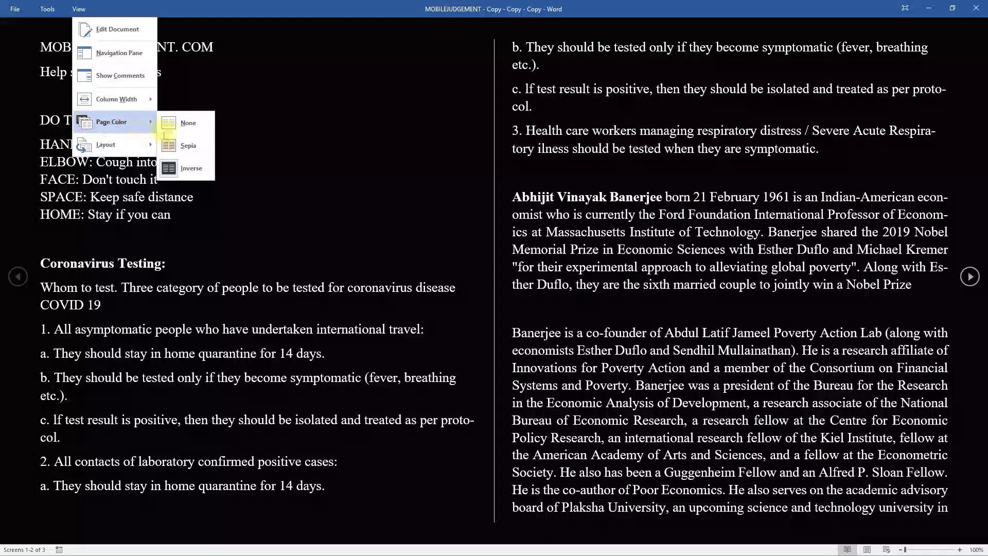
left_click(188, 126)
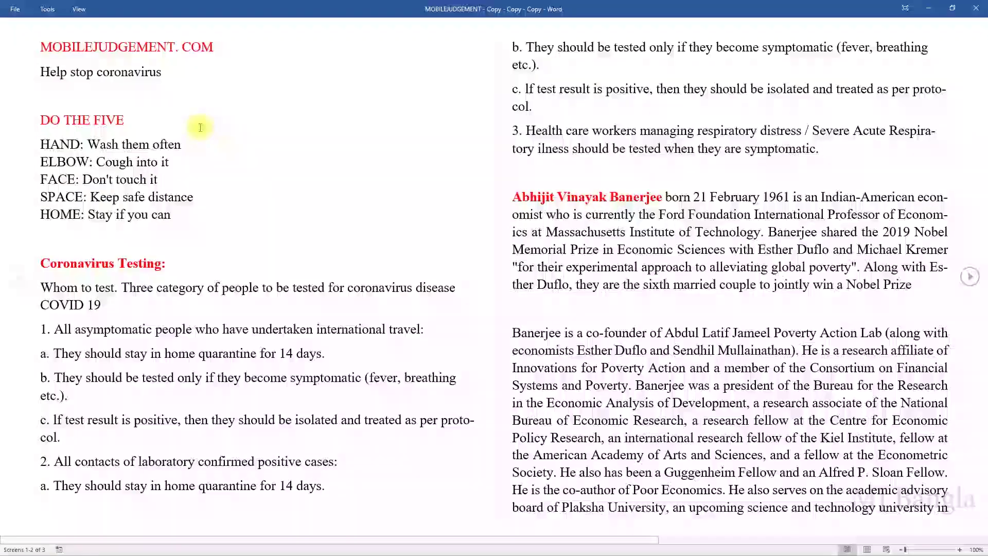
Switch the reading view's layout to Paper Layout and view the beginning of the document
left_click(79, 11)
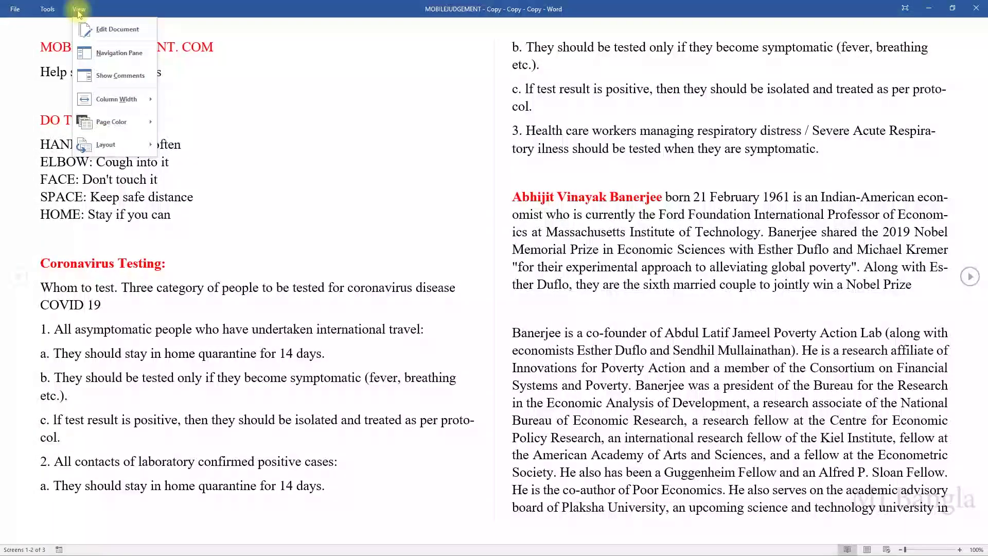
mouse_move(95, 150)
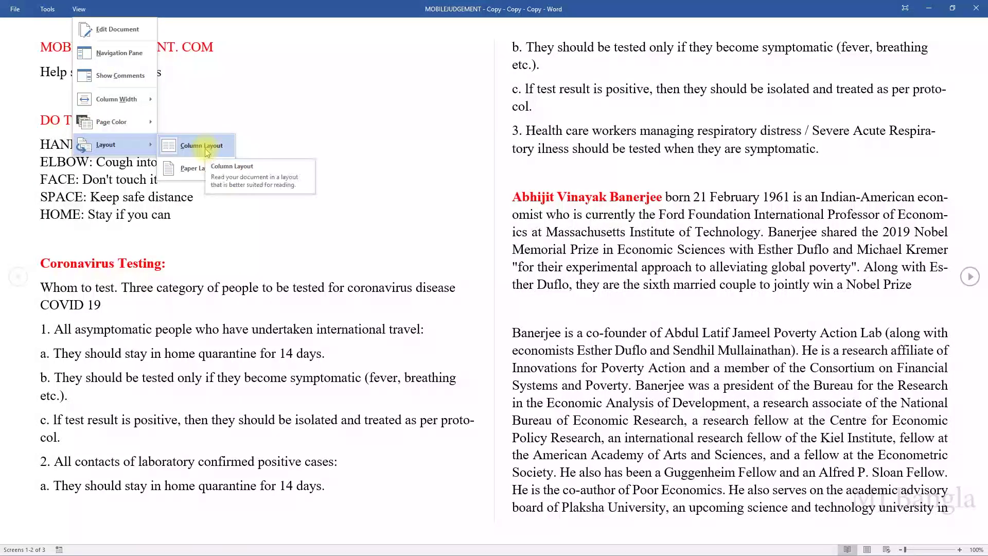
left_click(206, 173)
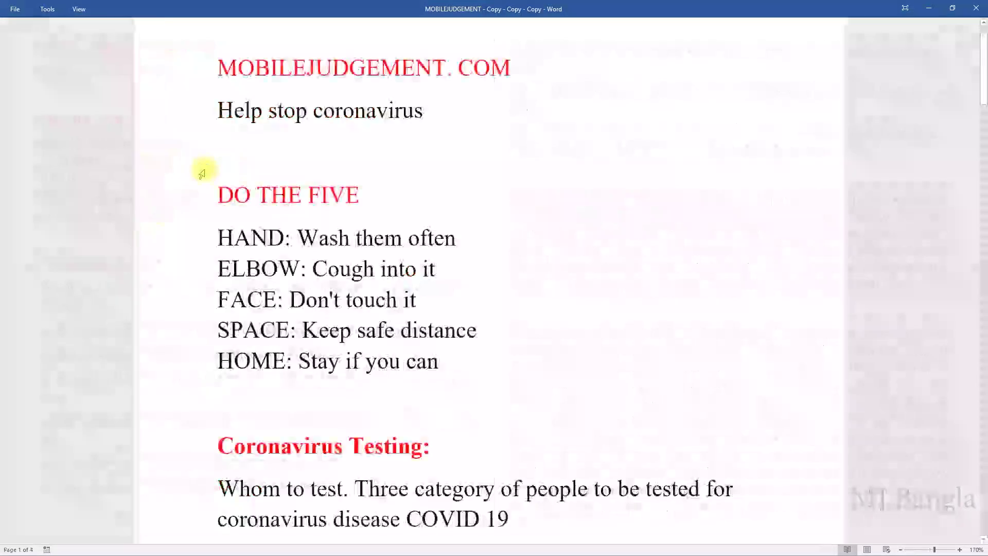
scroll(326, 100, "up", 1)
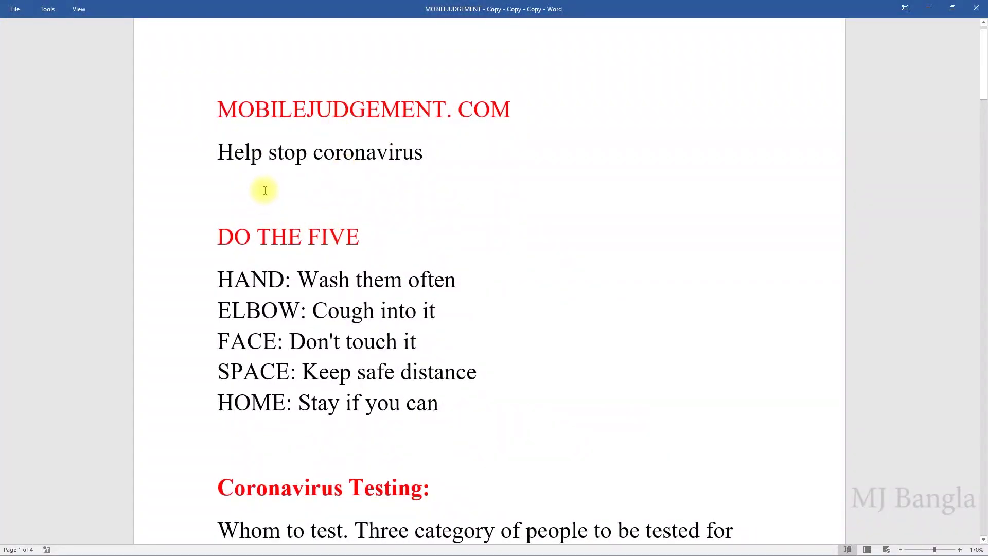
scroll(256, 176, "up", 1)
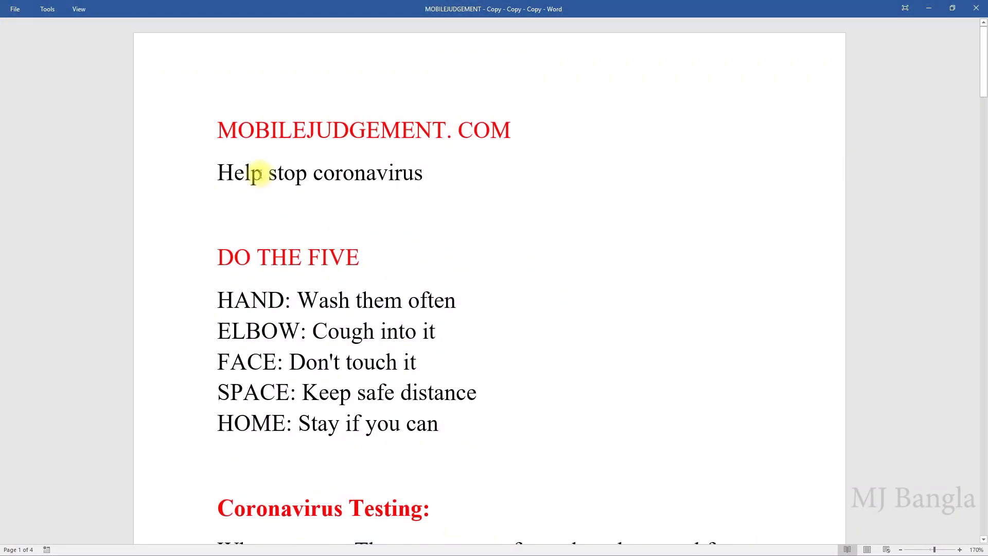
Leave Read Mode for editing and look through the document's pages in Print Layout
left_click(81, 9)
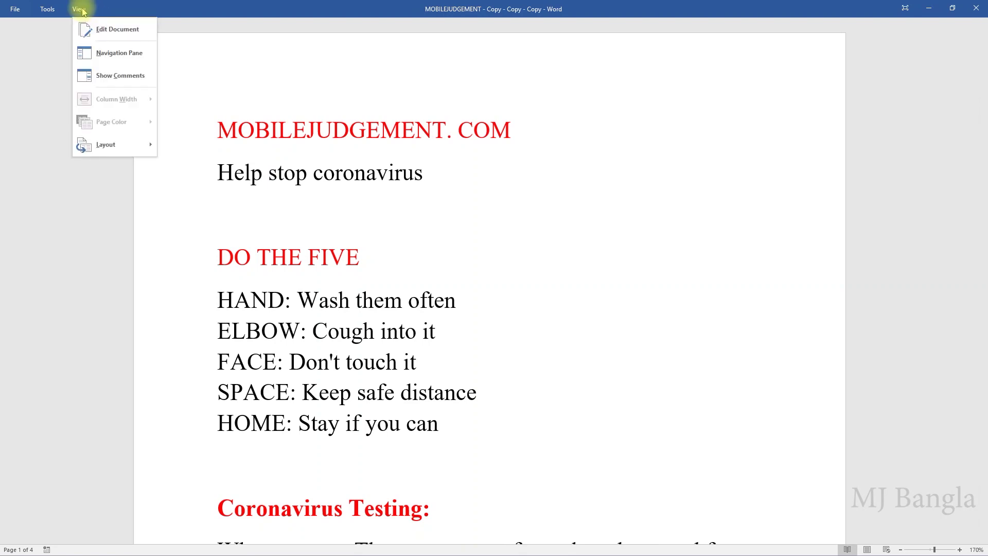
left_click(106, 29)
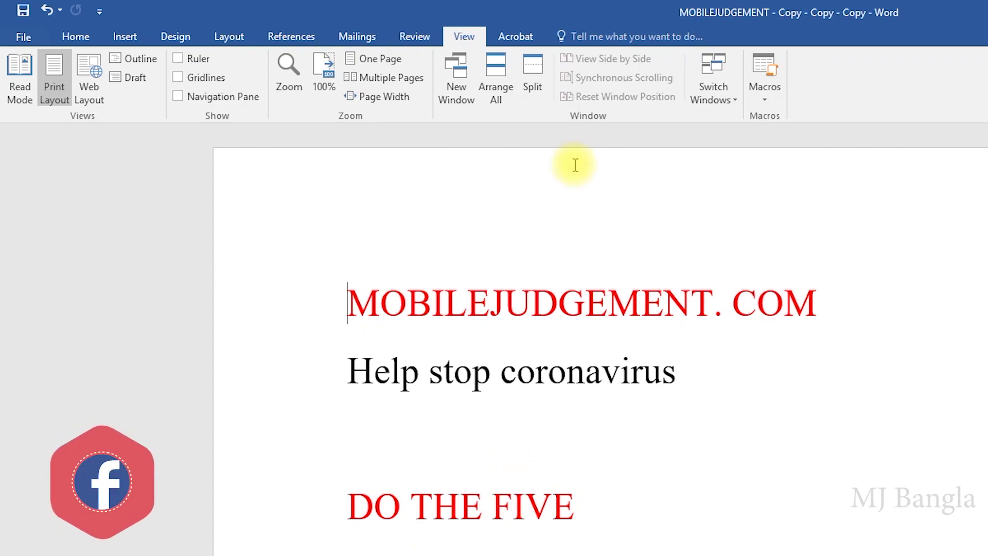
scroll(641, 435, "down", 15)
scroll(649, 424, "down", 3)
scroll(649, 424, "up", 20)
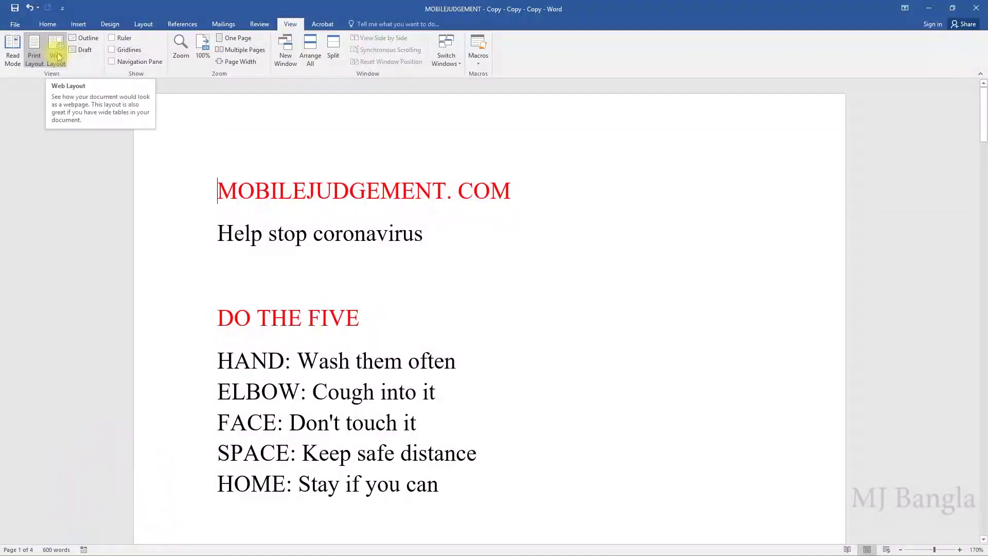
Preview the document in Web Layout and return it to Print Layout
left_click(56, 51)
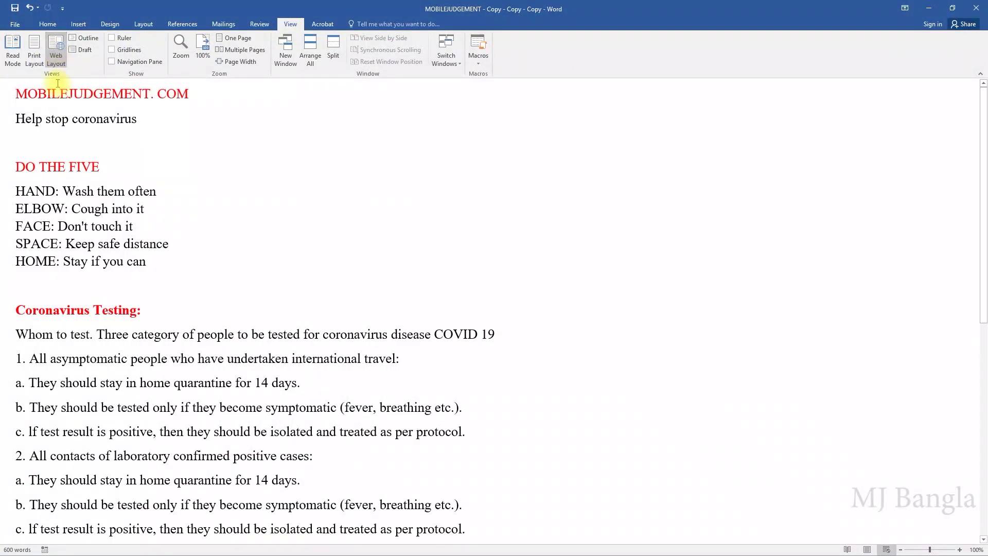
scroll(168, 398, "down", 8)
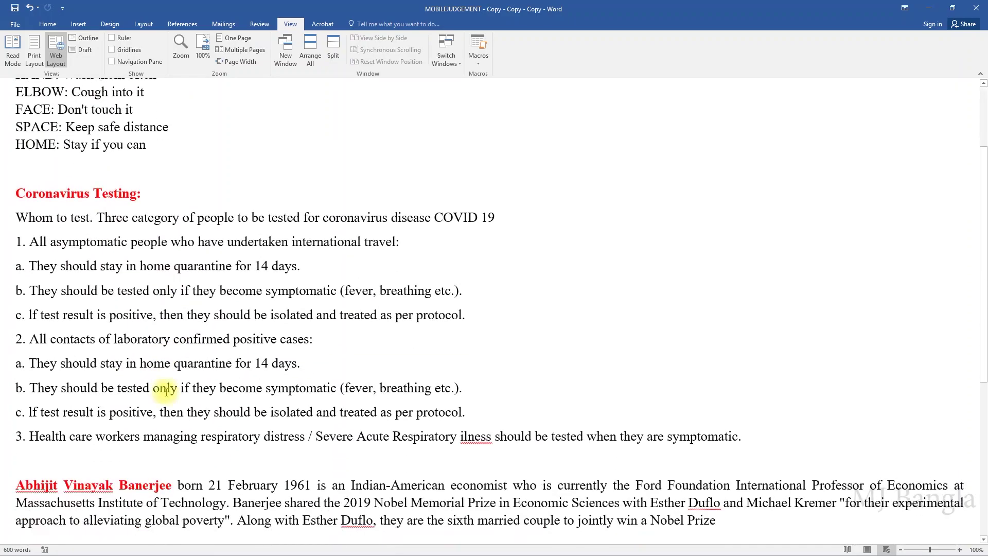
scroll(163, 391, "up", 10)
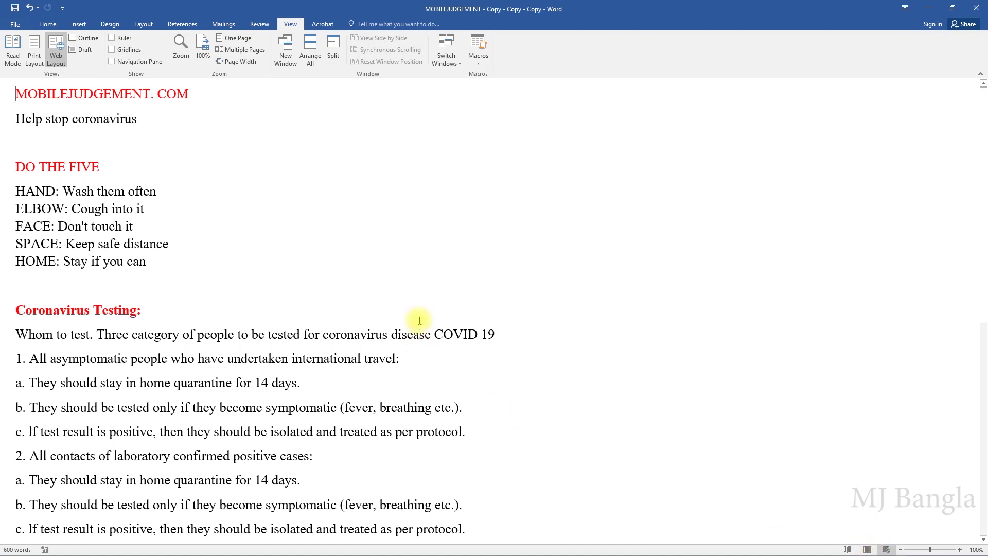
left_click(35, 53)
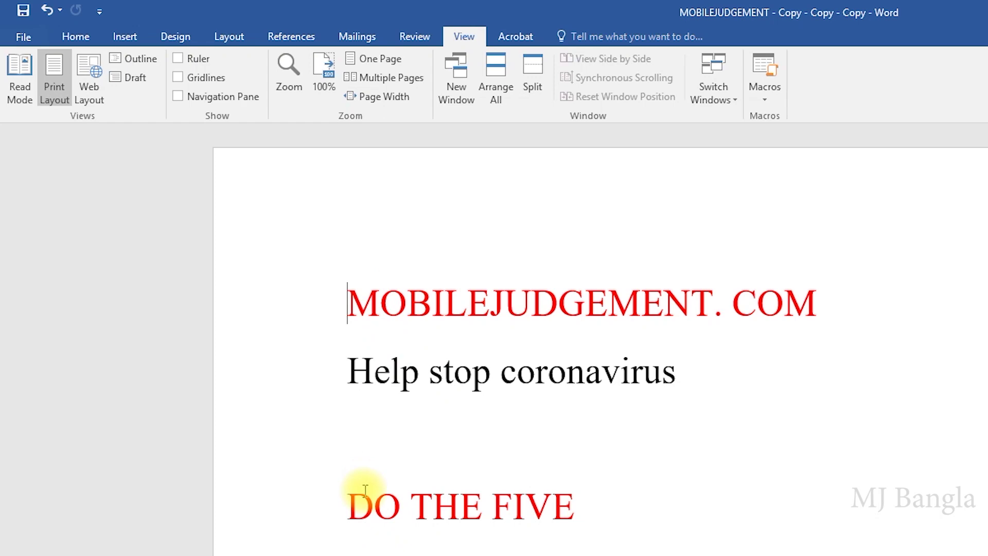
Display the document in Outline view and set "MOBILEJUDGEMENT. COM" and "DO THE FIVE" to Level 1
left_click(133, 60)
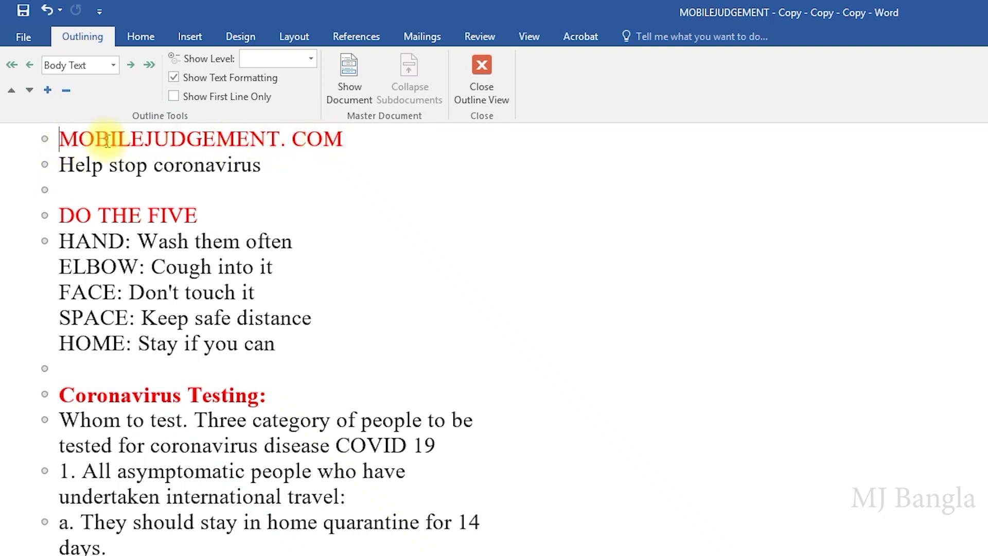
left_click(114, 66)
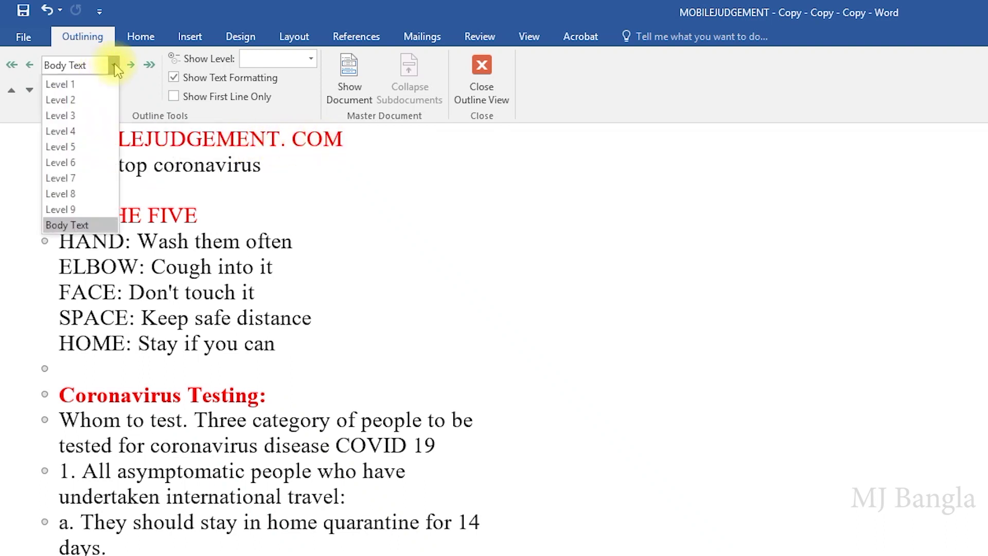
left_click(60, 84)
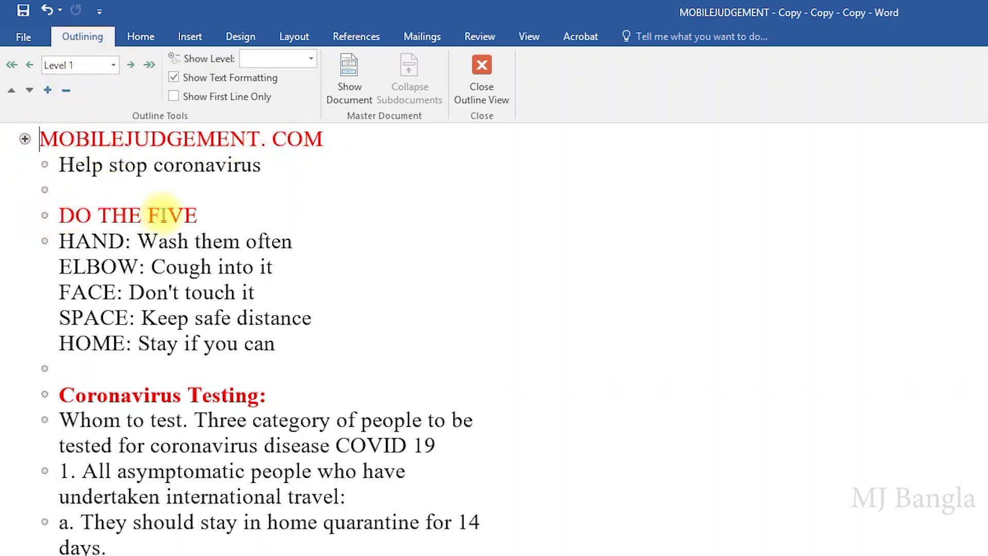
left_click(112, 65)
left_click(70, 82)
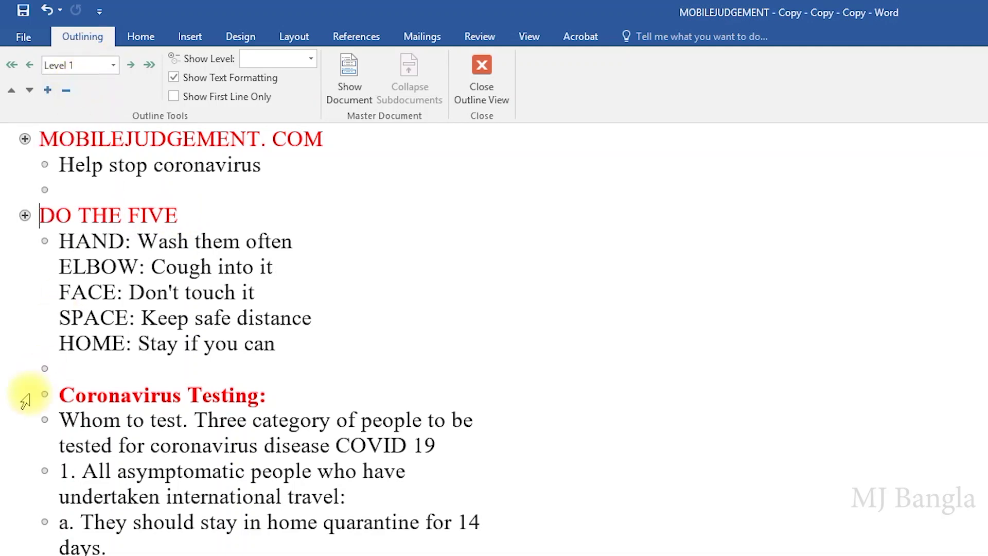
Set the outline level of the "Coronavirus Testing:" heading to Level 2
left_click(45, 394)
left_click(64, 396)
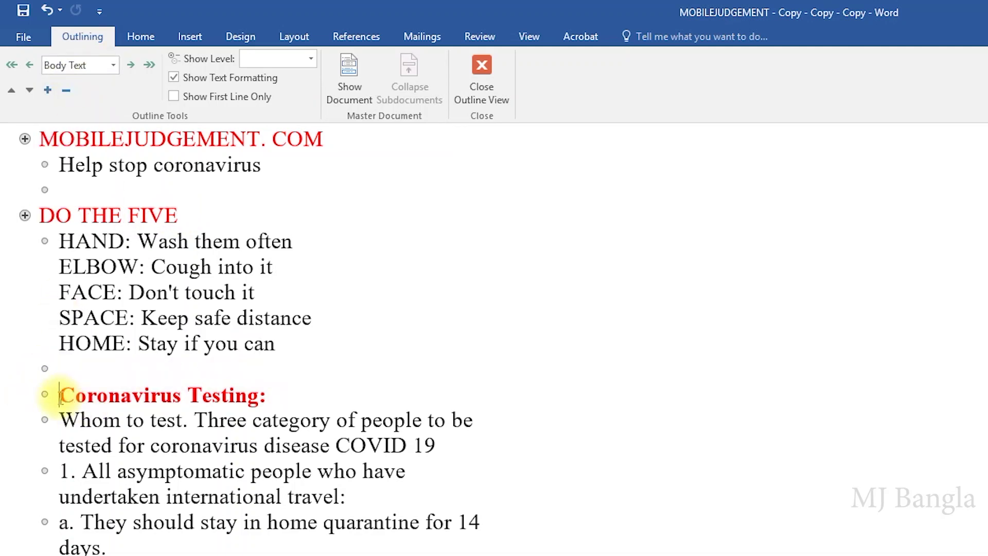
left_click(112, 65)
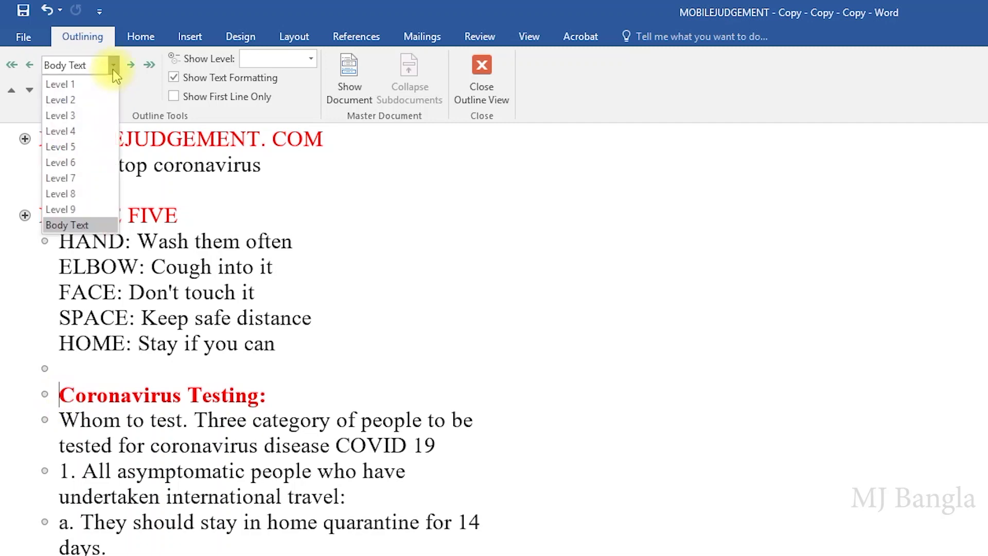
left_click(62, 99)
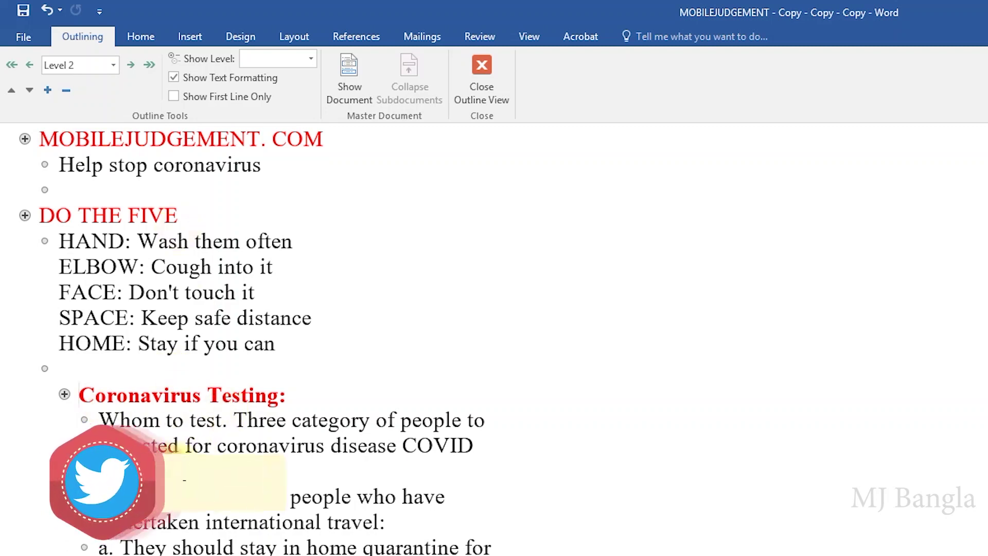
Move the "1. All asymptomatic people" and "2. All contacts of laboratory confirmed positive cases" paragraphs up one position each in the outline
left_click(85, 420)
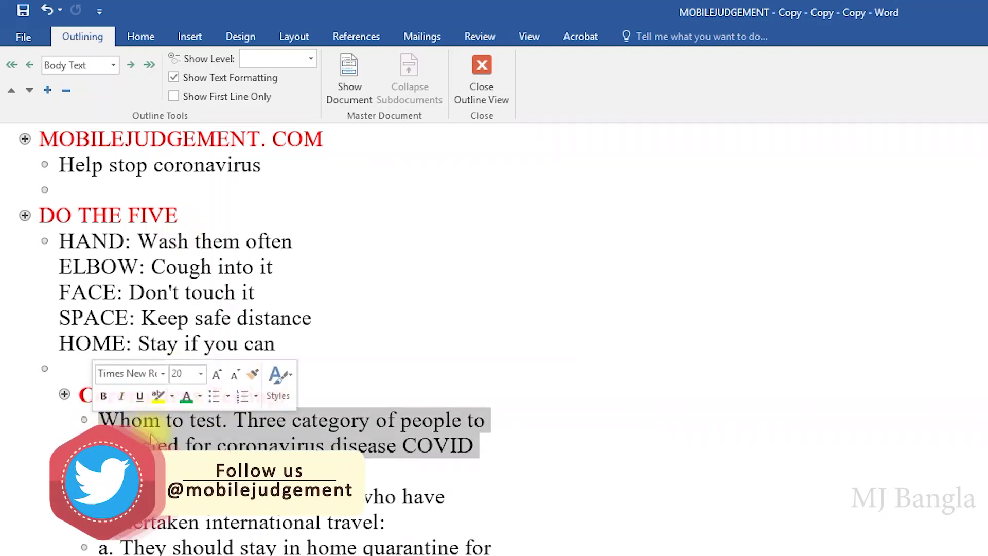
left_click(402, 538)
left_click_drag(387, 522, 100, 496)
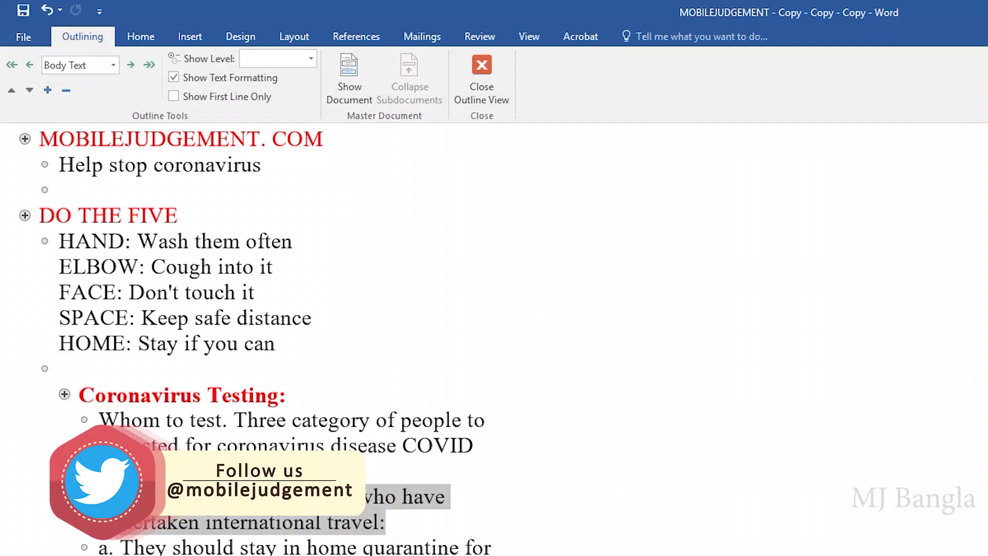
left_click(12, 91)
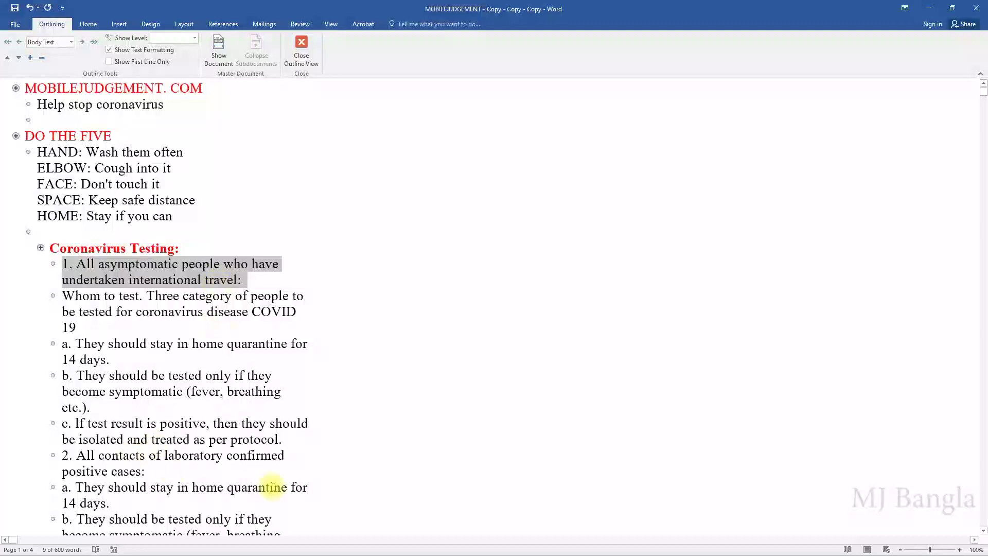
left_click(53, 455)
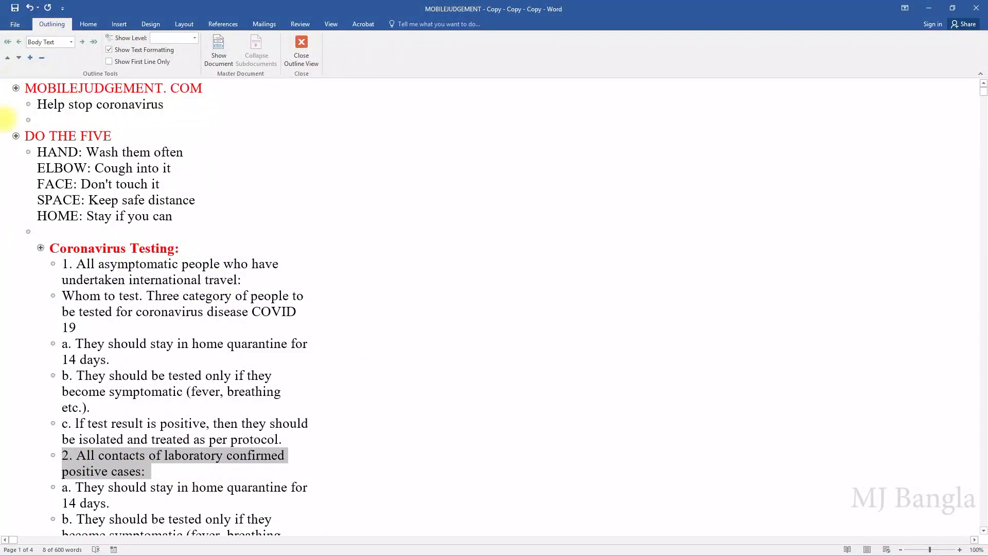
left_click(8, 58)
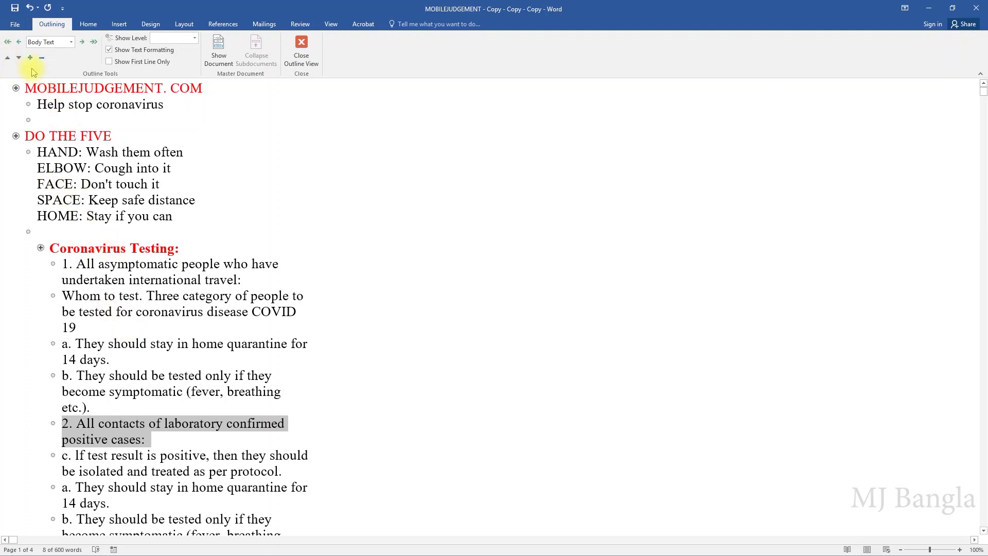
Demote and promote the "2. All contacts of laboratory confirmed positive cases" paragraph through several outline levels, ending at Level 2
left_click(81, 44)
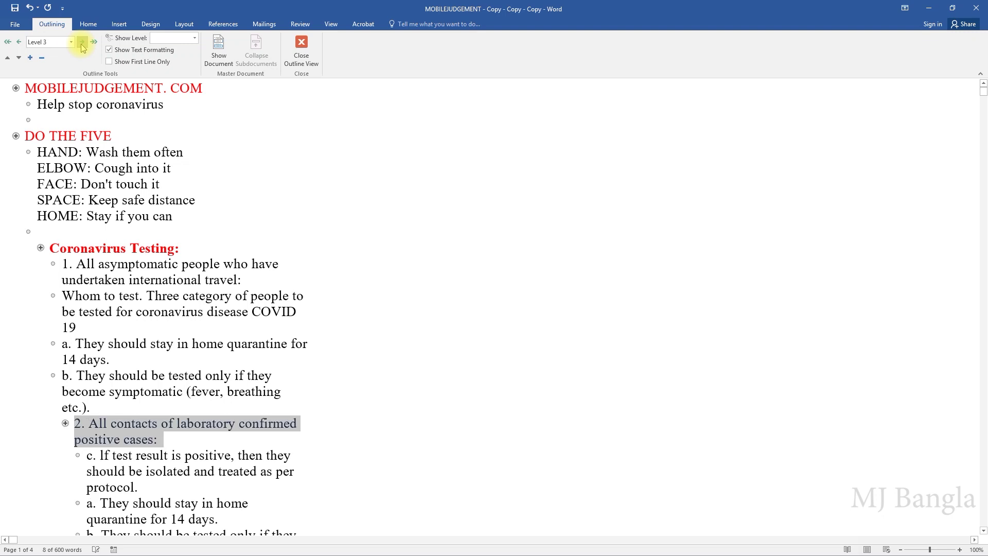
left_click(82, 43)
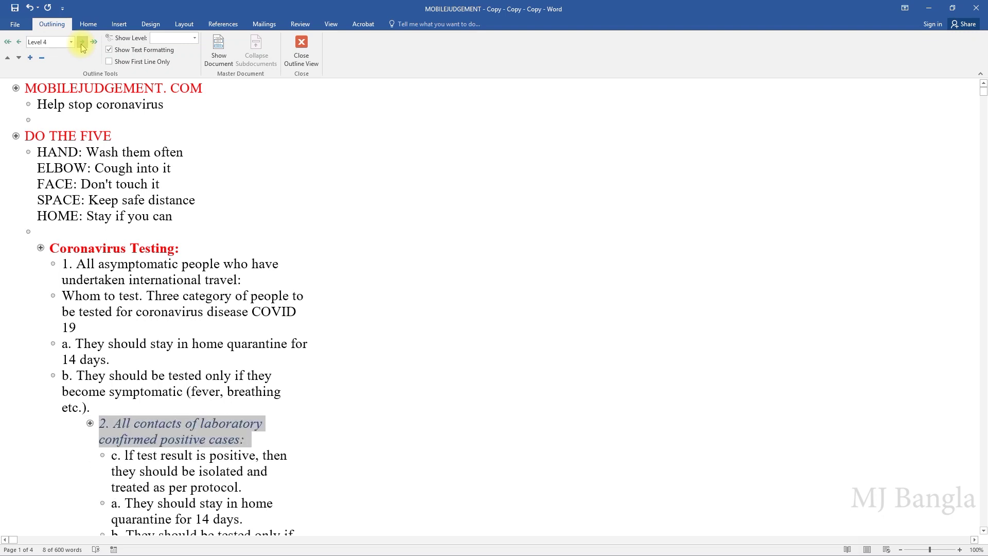
left_click(81, 44)
left_click(19, 43)
left_click(20, 44)
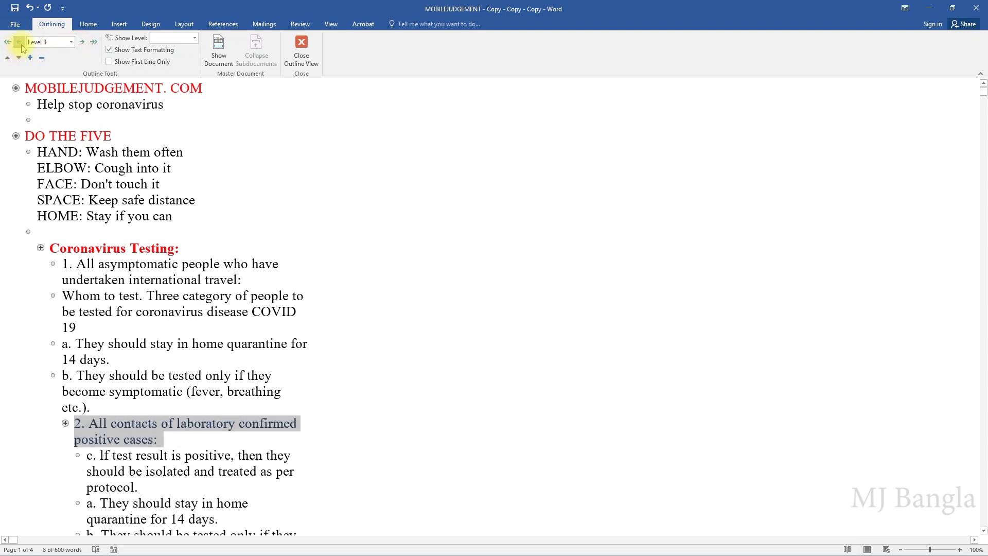
left_click(20, 43)
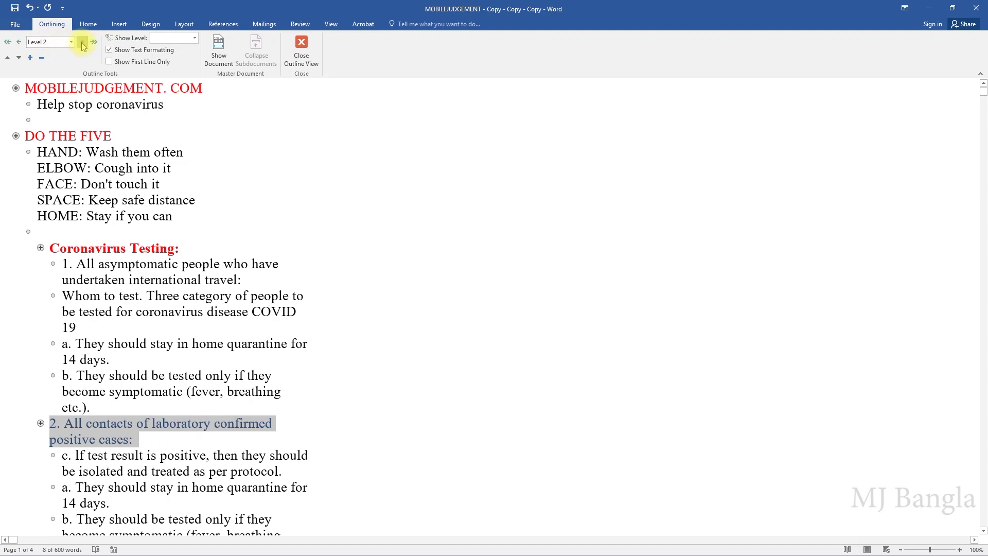
left_click(20, 43)
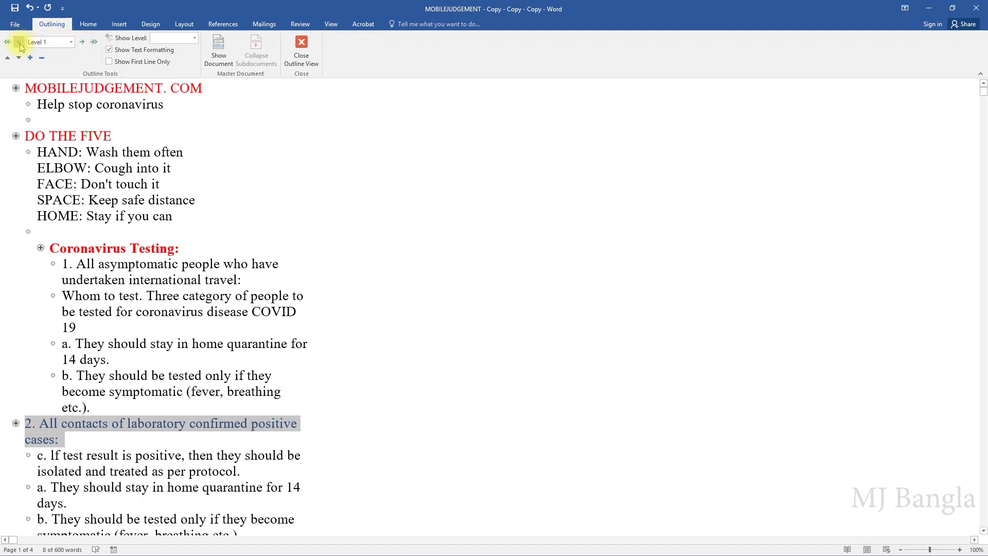
left_click(82, 44)
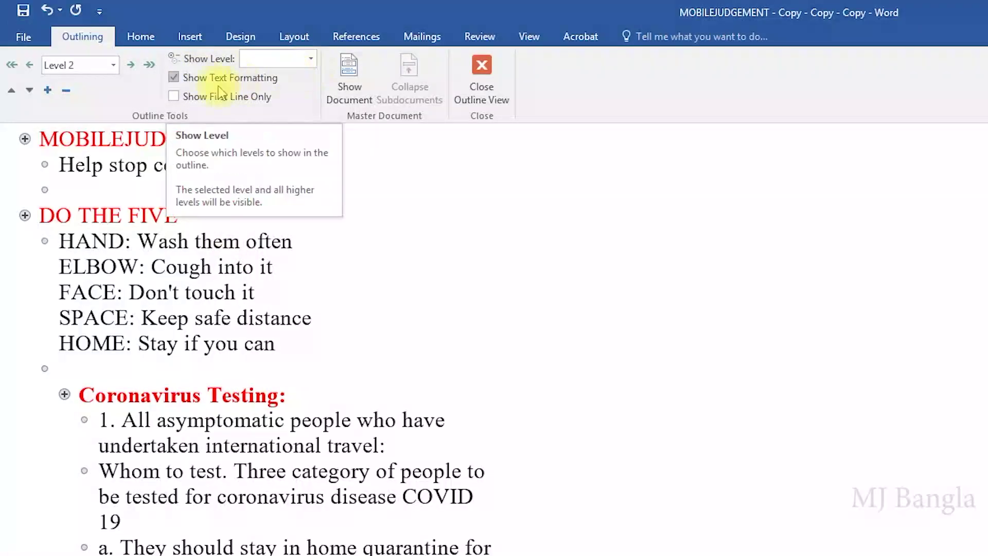
Limit the outline display to Level 1 headings and extend it to Level 2
left_click(310, 62)
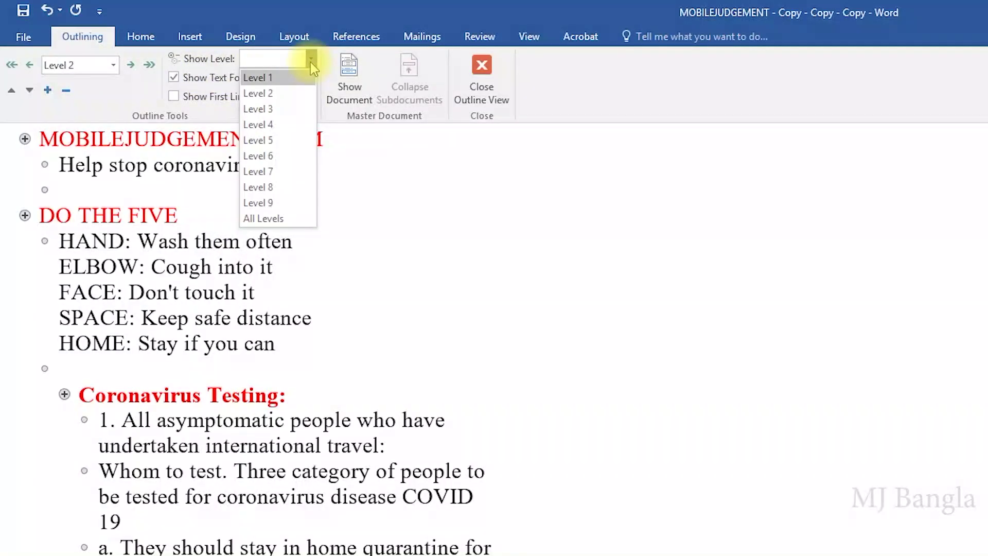
left_click(257, 77)
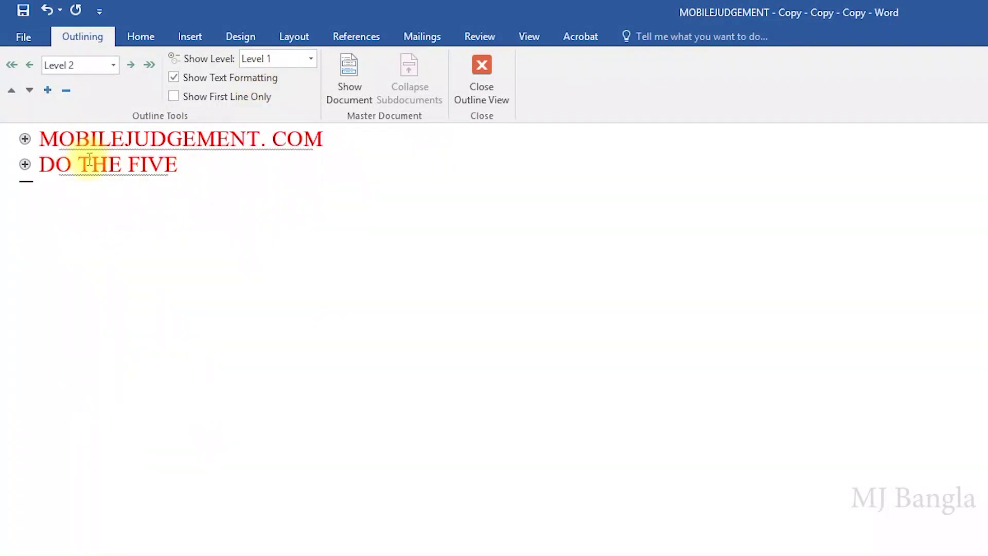
left_click(310, 59)
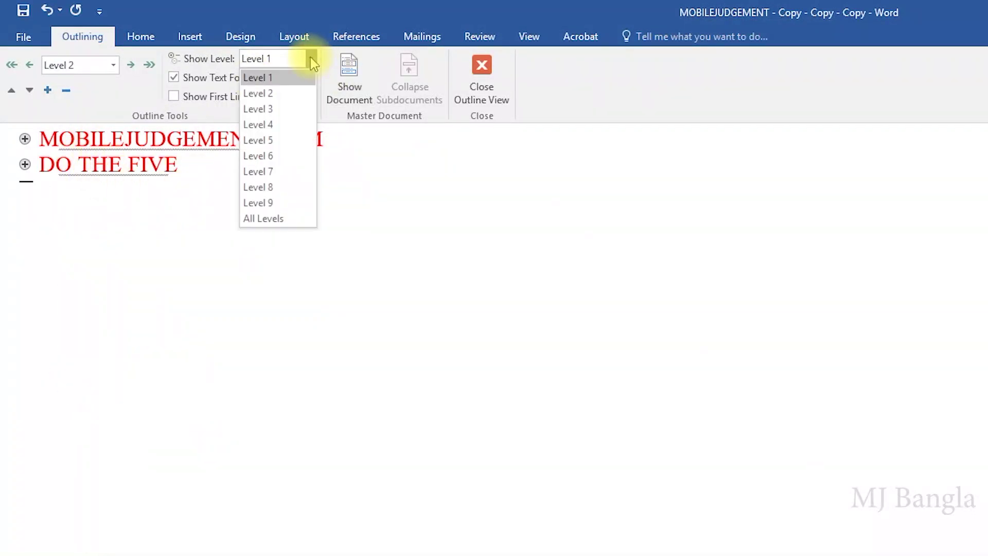
left_click(278, 94)
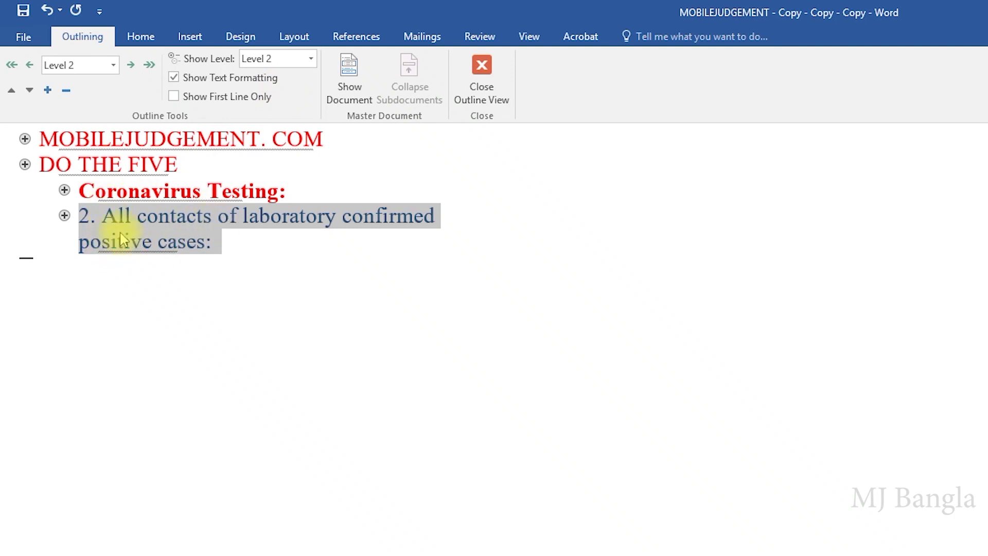
Show all levels in the outline and place the cursor in the "Whom to test" paragraph
left_click(310, 60)
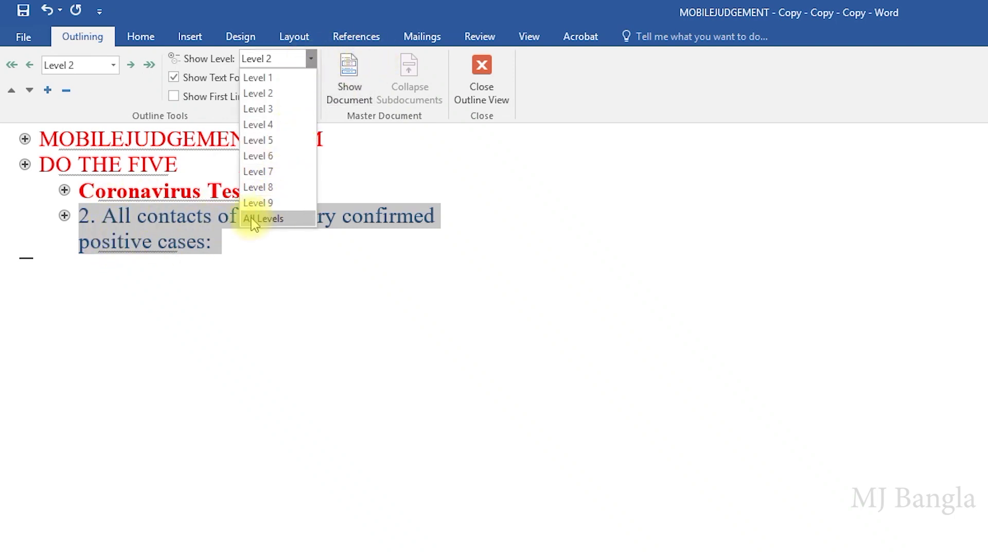
left_click(279, 217)
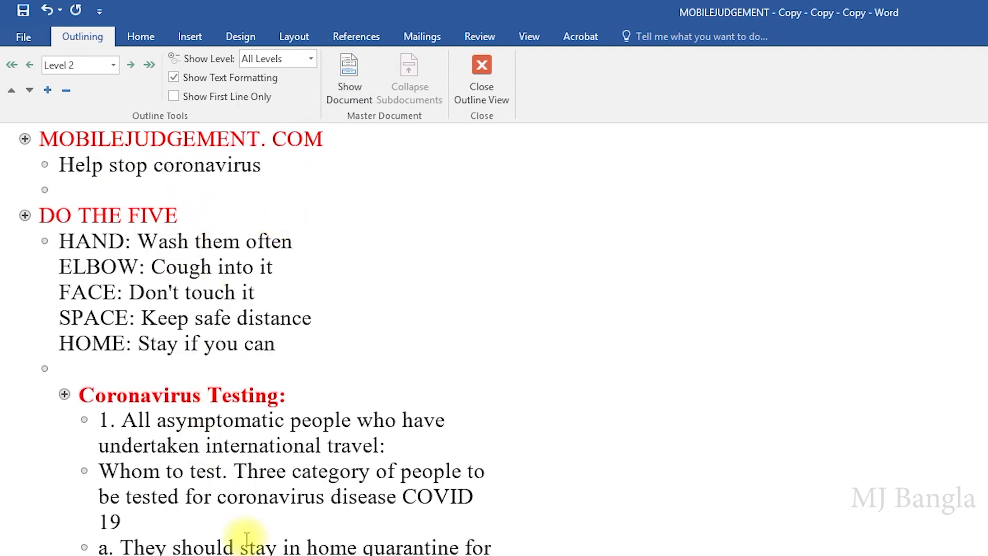
left_click(279, 500)
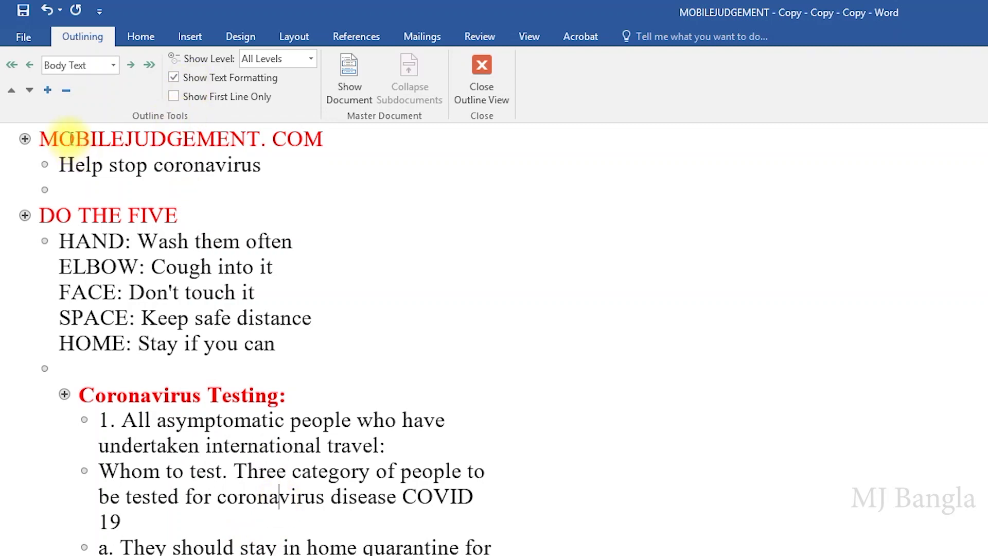
Hide and restore text formatting in the outline, and limit paragraphs to their first line before restoring the full text
left_click(174, 78)
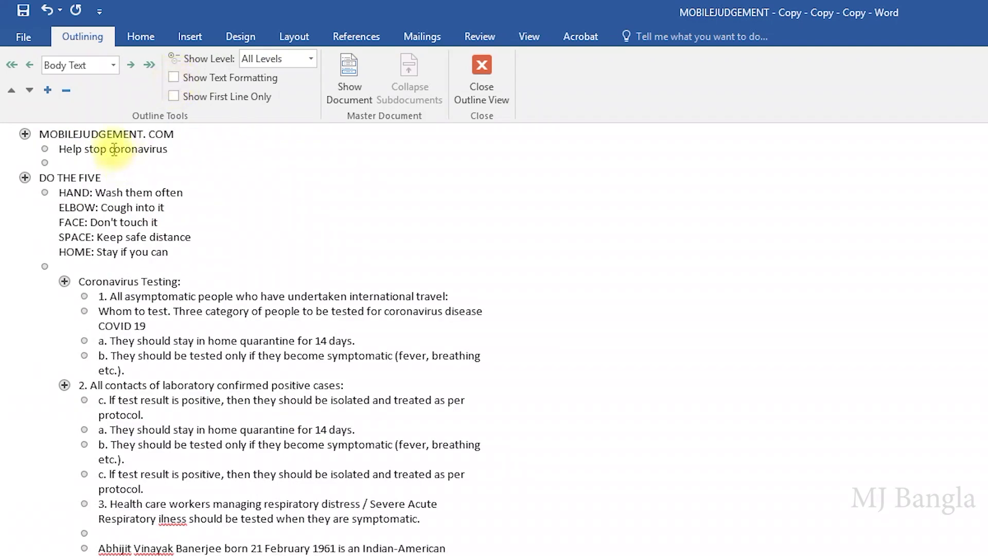
left_click(174, 78)
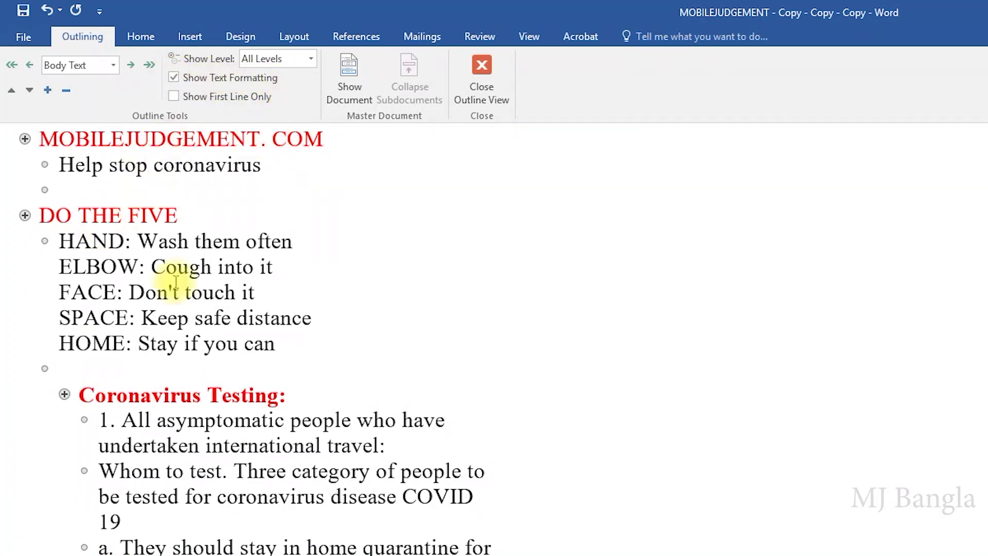
left_click(174, 97)
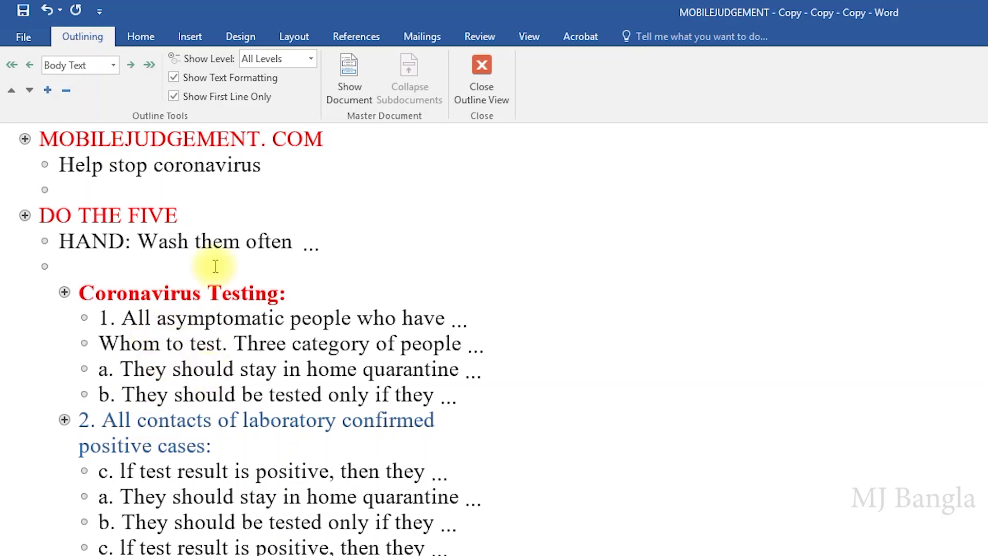
left_click(172, 98)
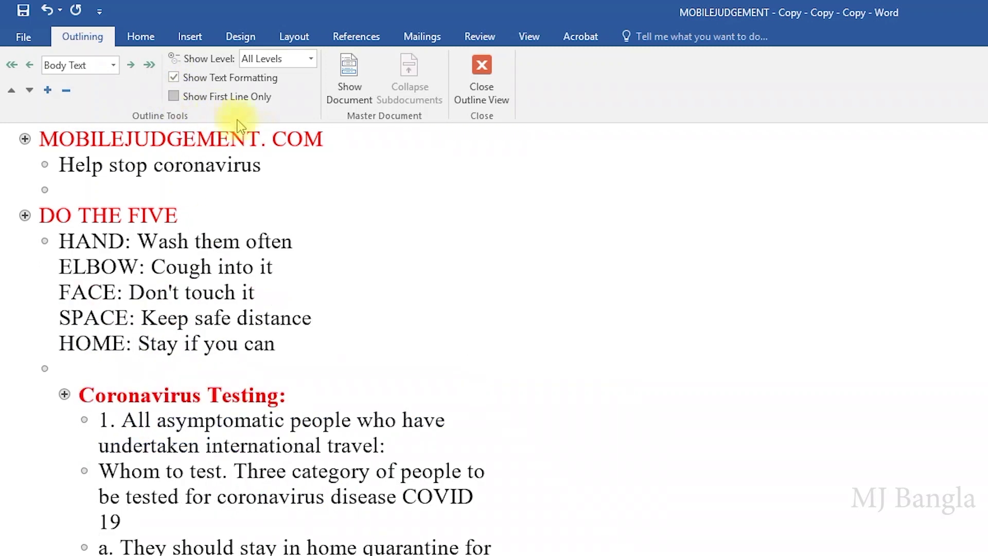
Show the master document tools and open subdocument insertion at the end of "Help stop coronavirus", cancelling without choosing a file
left_click(360, 80)
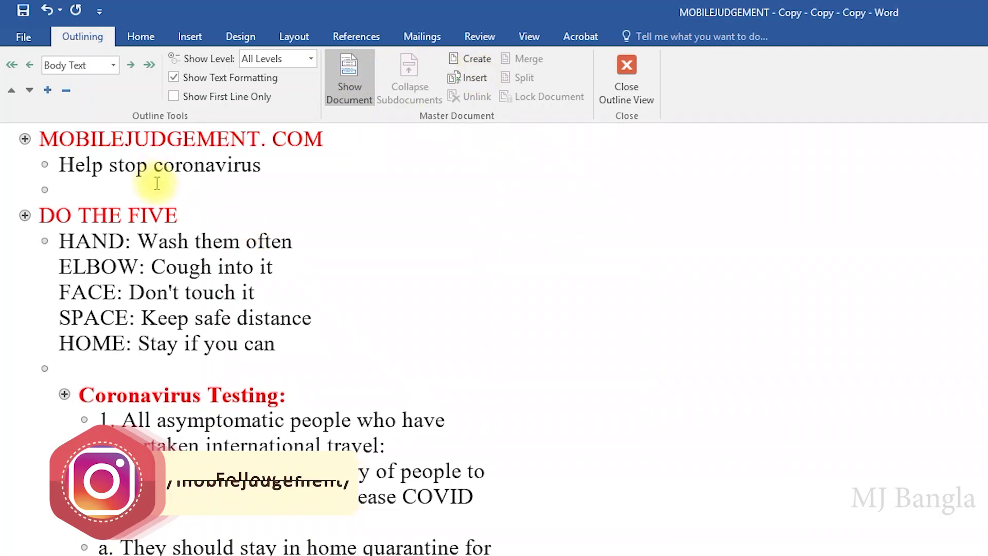
left_click(269, 166)
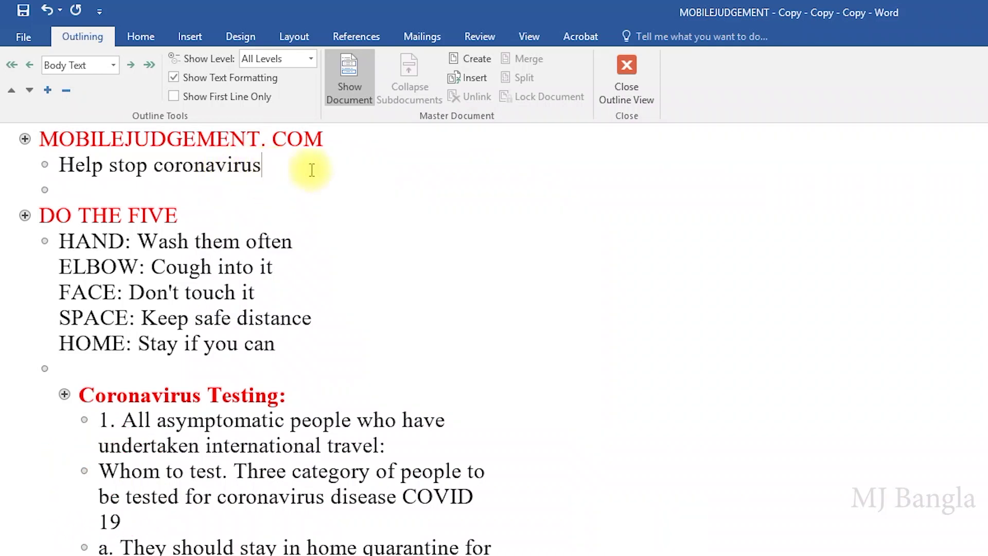
left_click(470, 80)
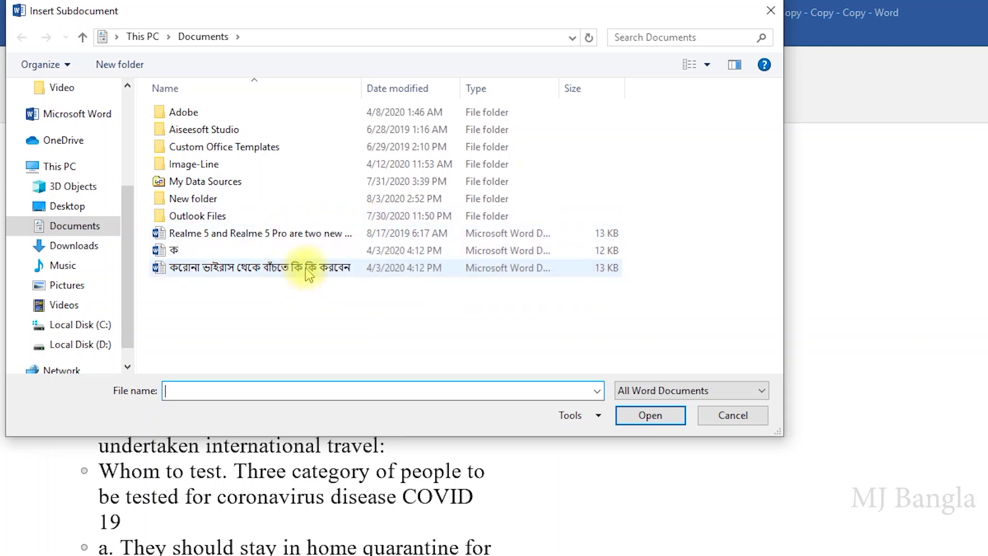
left_click(732, 419)
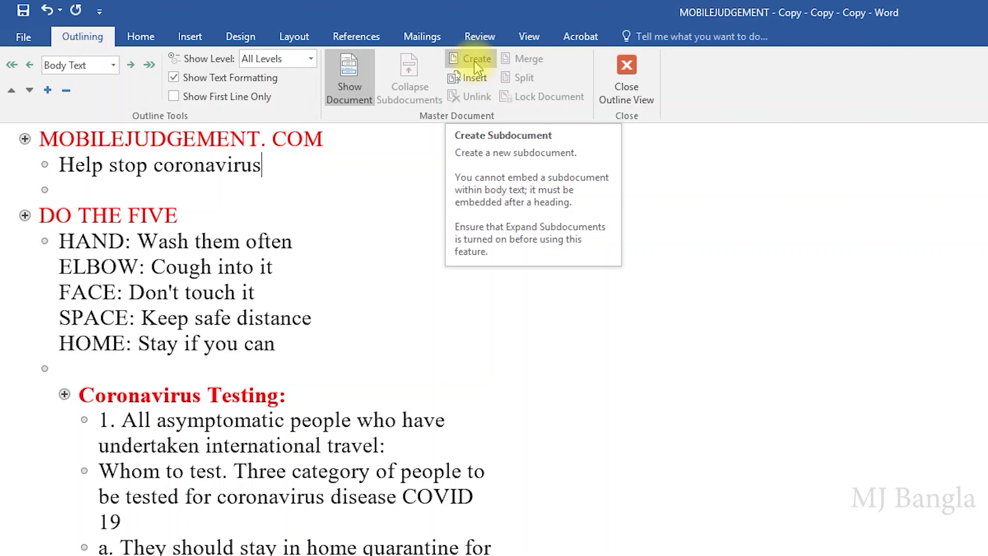
Close Outline view, display the document in Draft view and return it to Print Layout
left_click(630, 71)
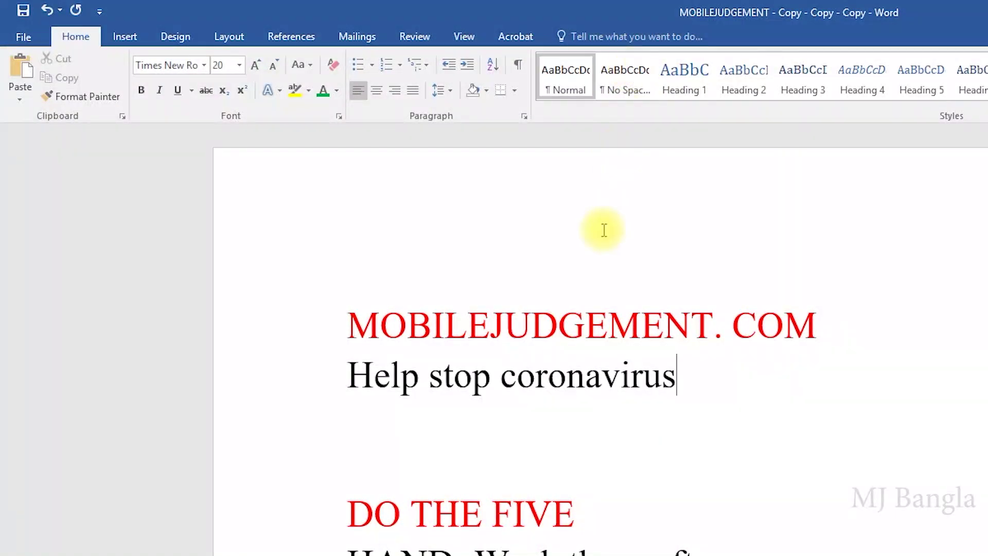
left_click(466, 38)
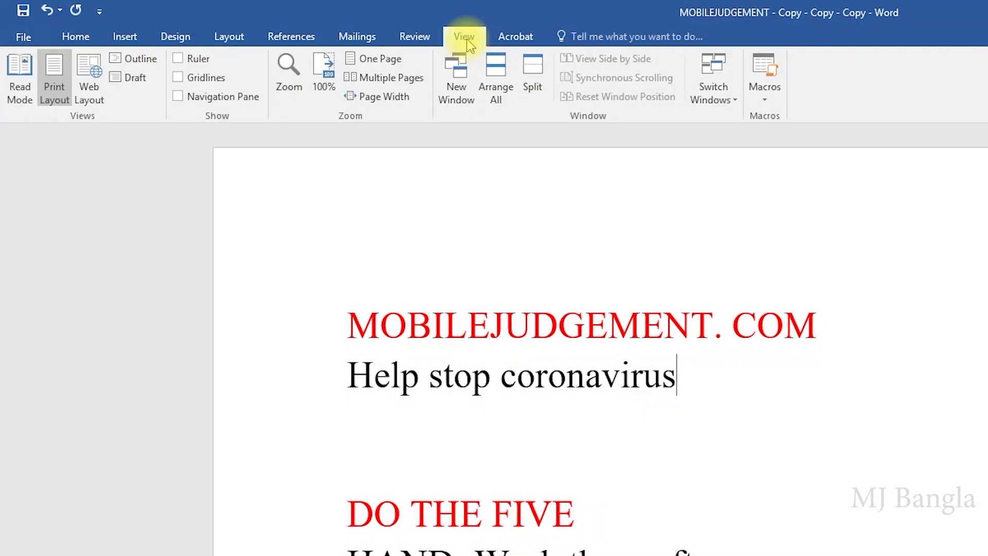
left_click(142, 80)
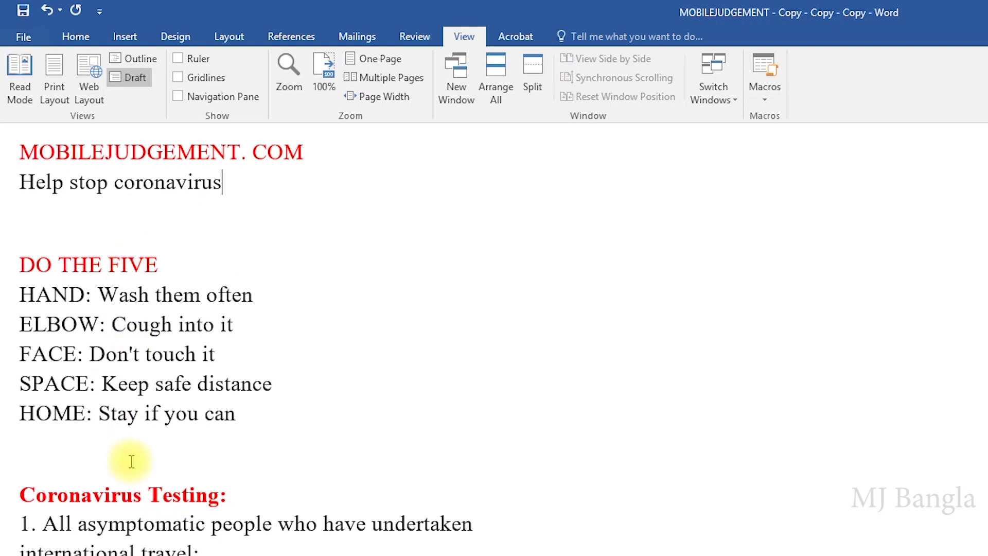
left_click(51, 90)
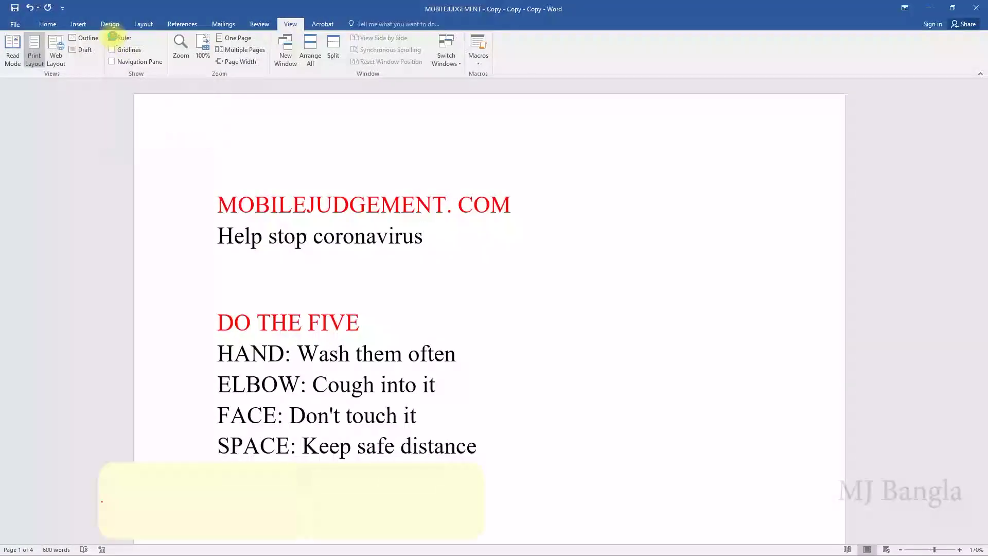
Show the ruler and use it to widen the document's left and top margins slightly
left_click(111, 38)
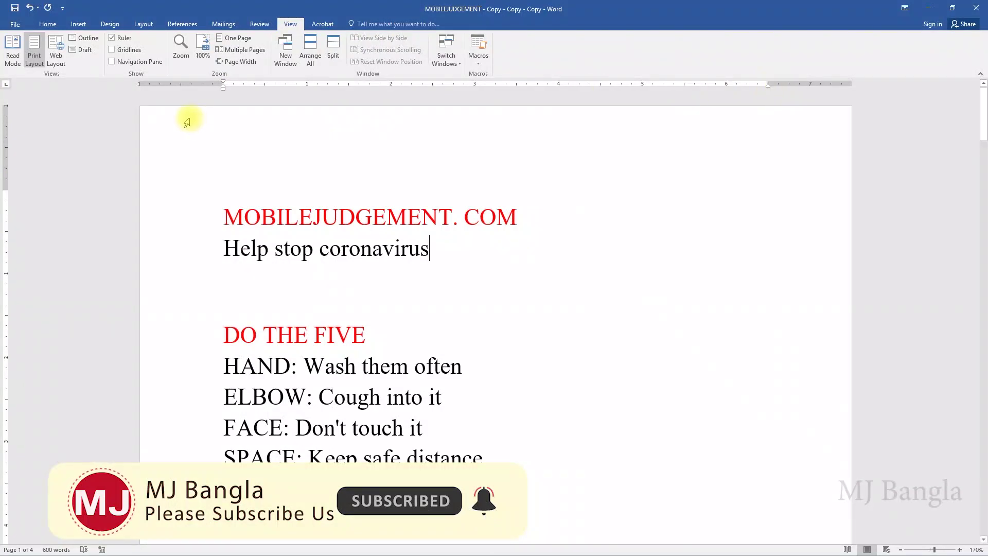
mouse_move(223, 83)
left_mouse_down()
mouse_move(294, 82)
mouse_move(232, 91)
left_mouse_up()
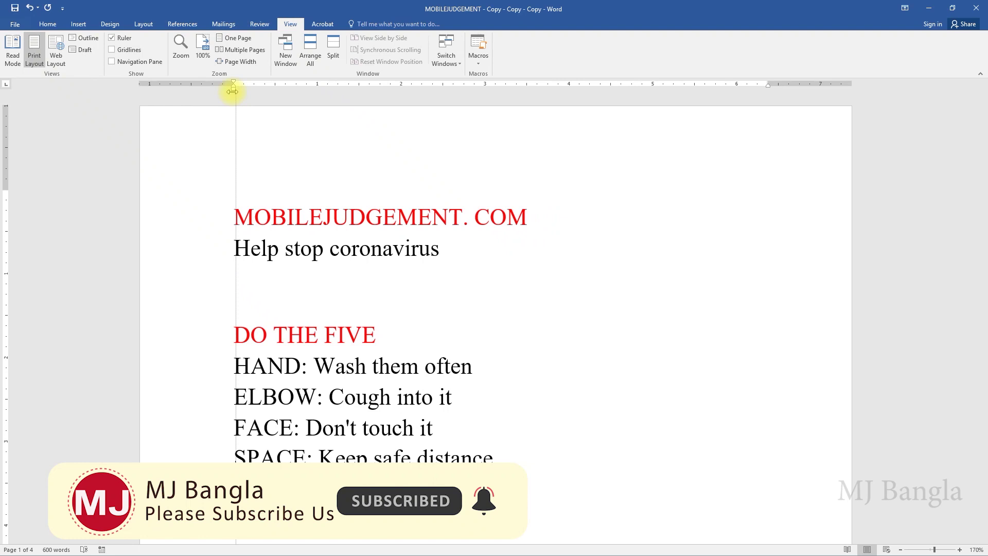
mouse_move(7, 188)
left_mouse_down()
mouse_move(6, 146)
mouse_move(6, 195)
left_mouse_up()
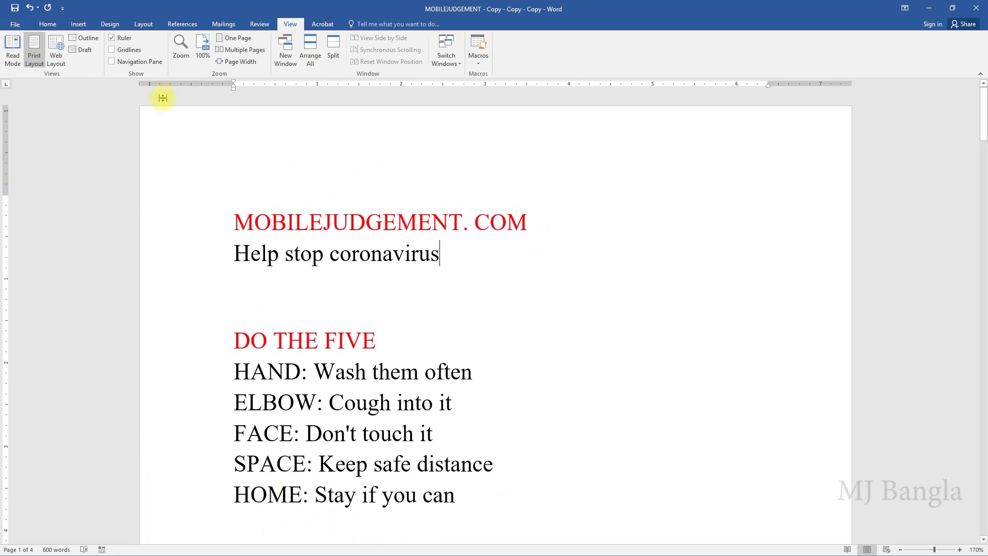
Show and hide the gridlines, and view the Navigation pane's Headings, Pages and Results before closing it
left_click(112, 50)
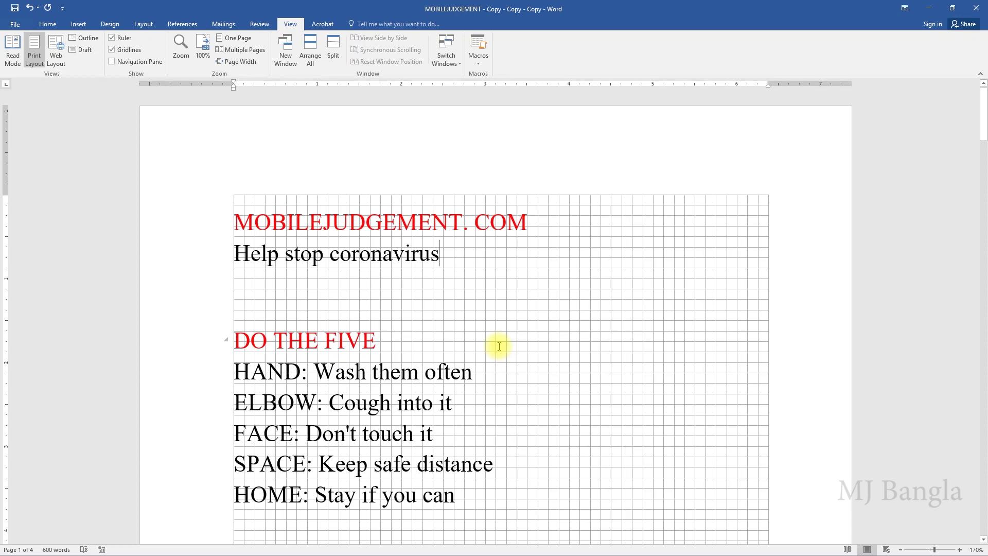
left_click(111, 50)
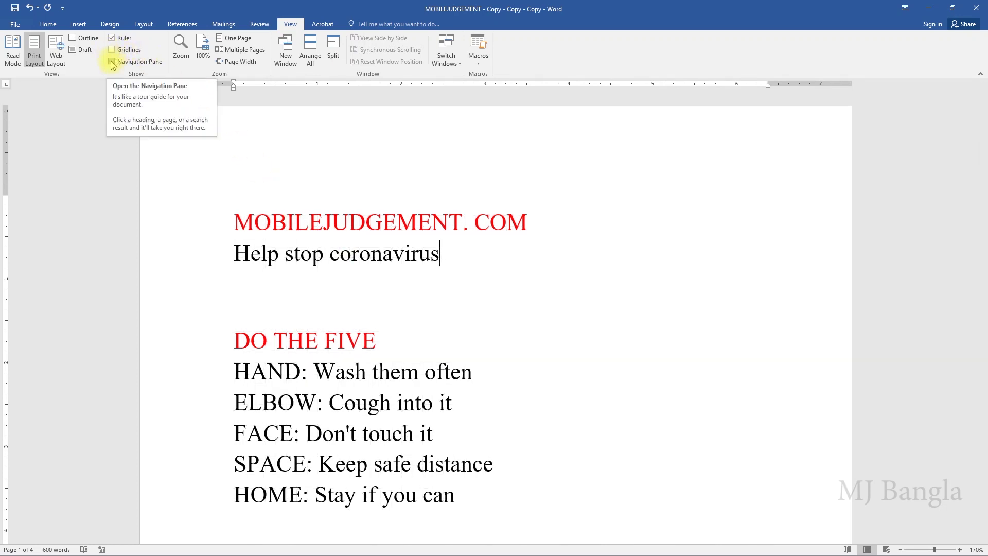
left_click(112, 62)
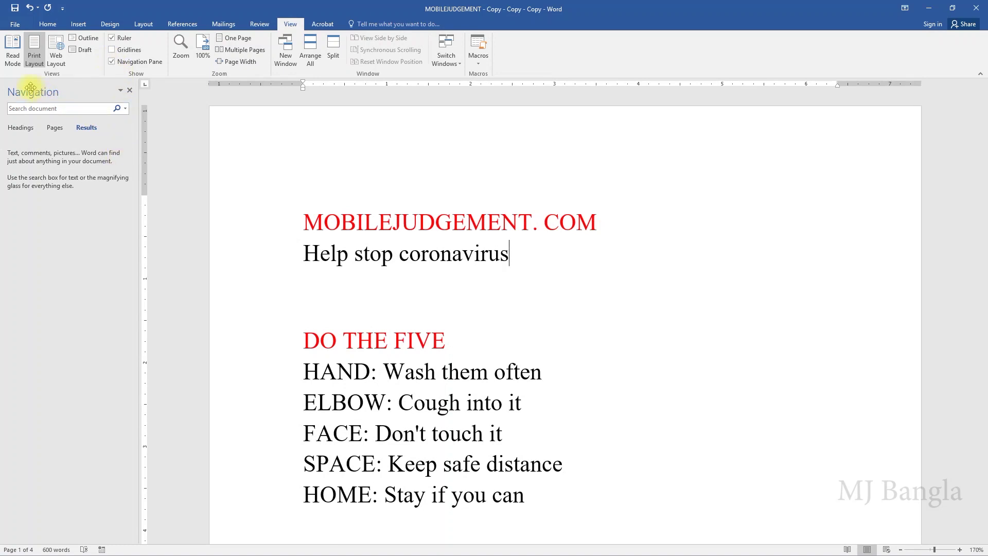
left_click(23, 128)
left_click(54, 128)
left_click(85, 128)
left_click(53, 130)
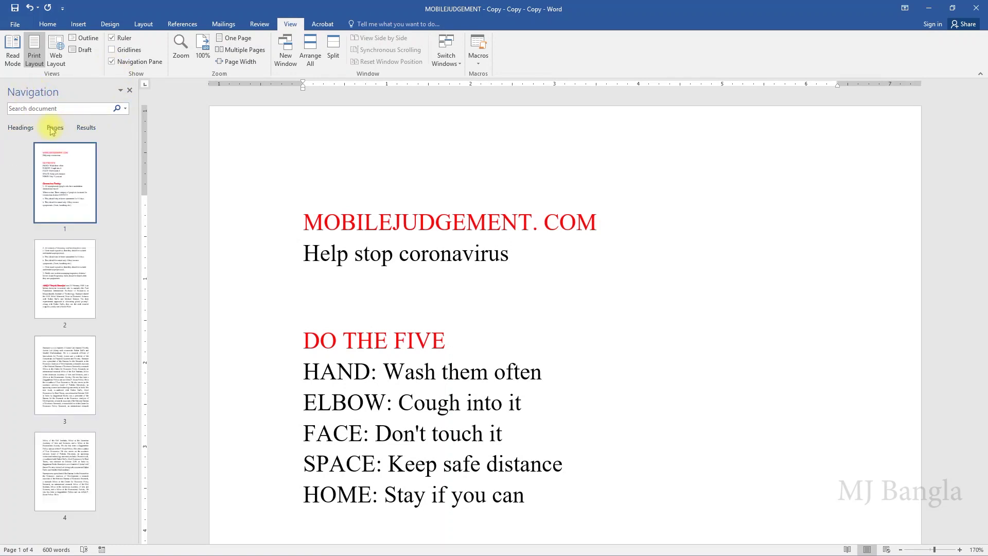
left_click(130, 91)
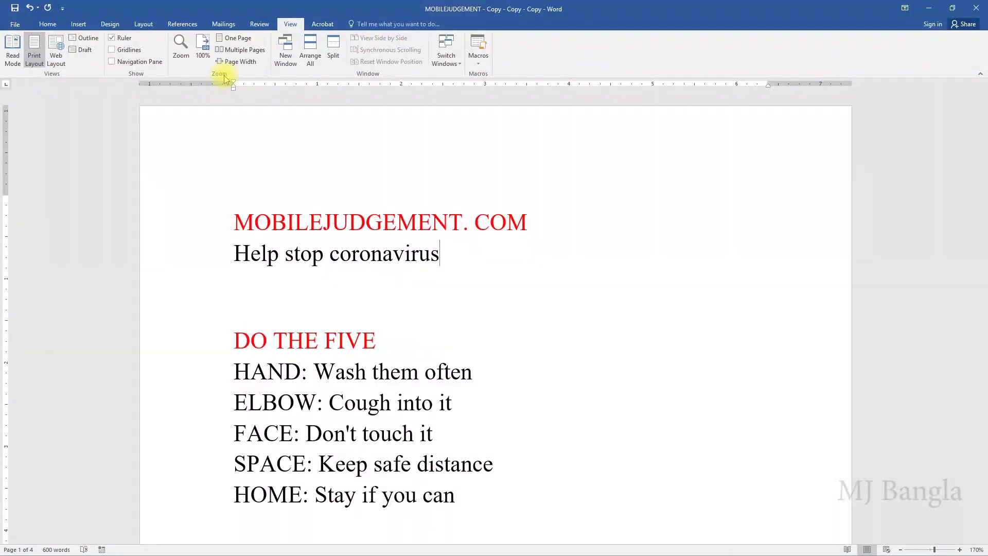
Open the Zoom settings and try the 200%, 100% and 75% presets in the preview
left_click(181, 49)
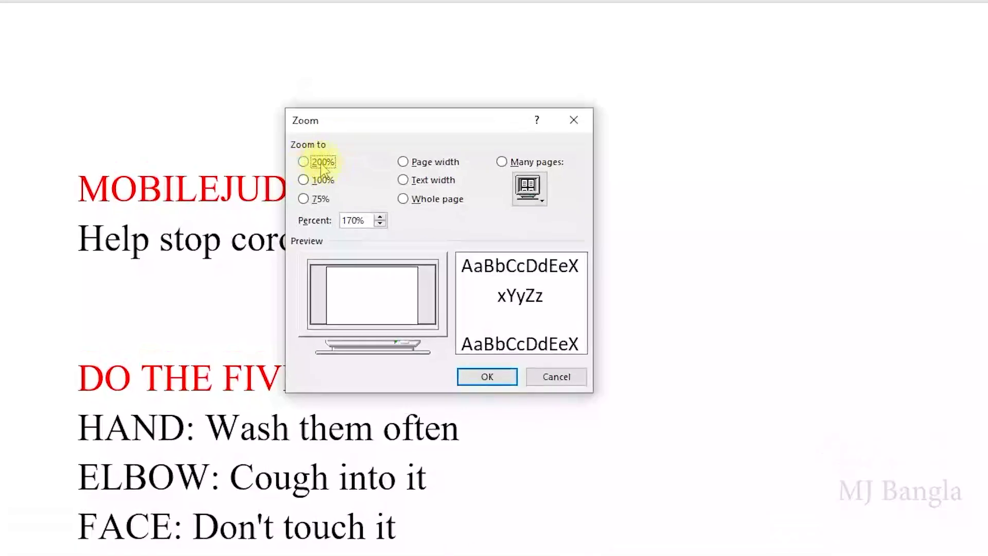
left_click(304, 164)
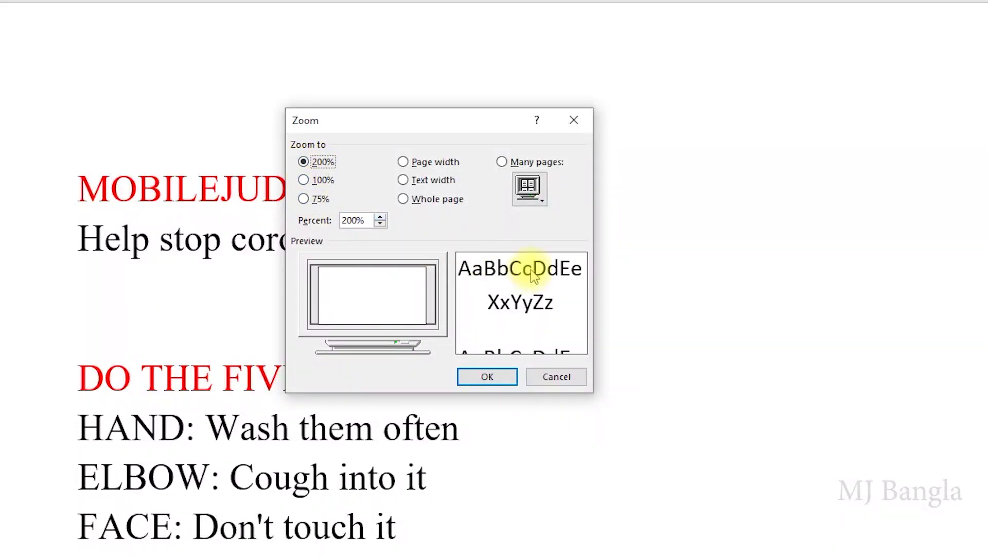
left_click(304, 180)
left_click(304, 200)
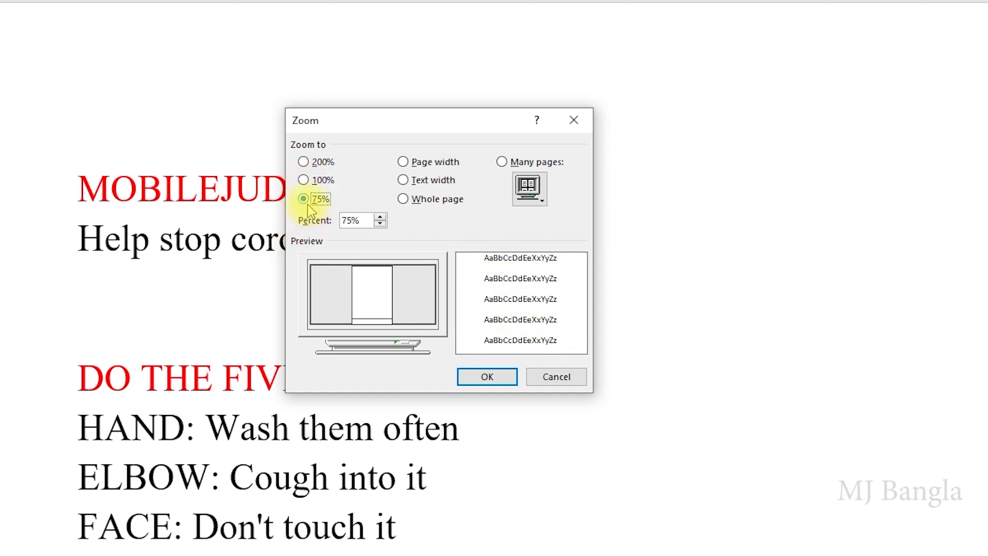
Step the custom zoom percentage through 80% to 97% in the Zoom settings
left_click(381, 217)
left_click(381, 217)
left_click(380, 217)
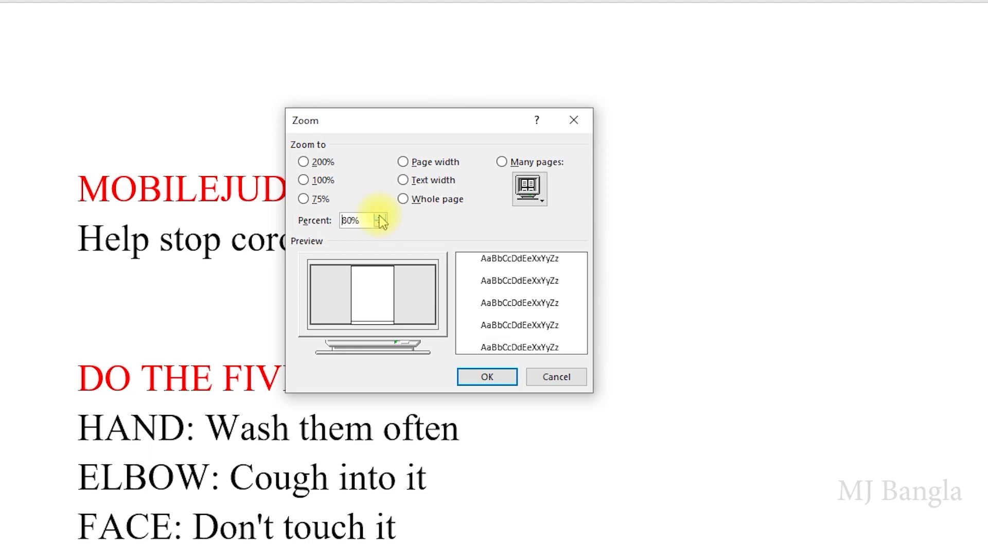
left_click(380, 217)
left_click(381, 223)
left_click(382, 223)
left_click(382, 222)
left_click(382, 223)
left_click(381, 223)
left_click(382, 223)
left_click(382, 222)
left_click(381, 223)
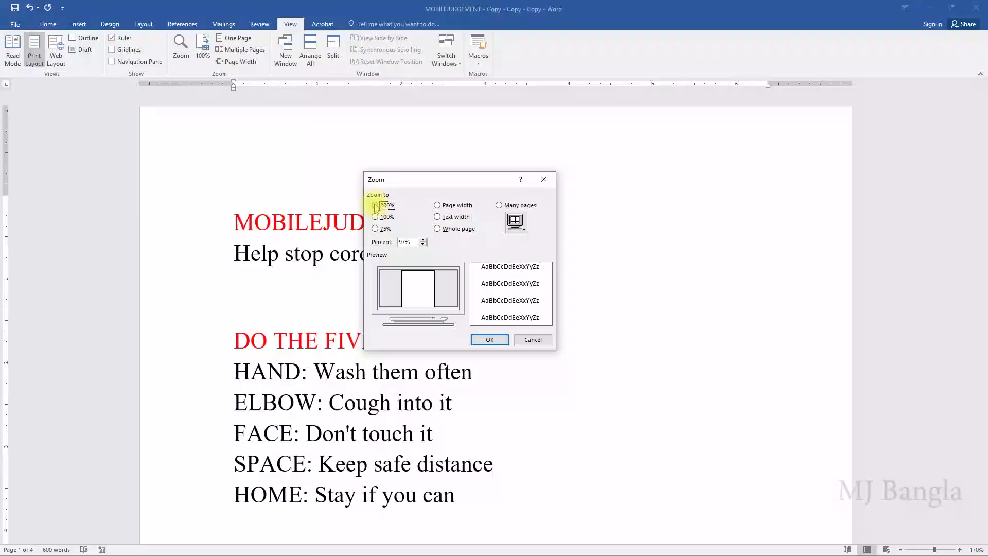
Apply a 200% zoom to the document, followed by the Whole page zoom
left_click(350, 191)
left_click(488, 352)
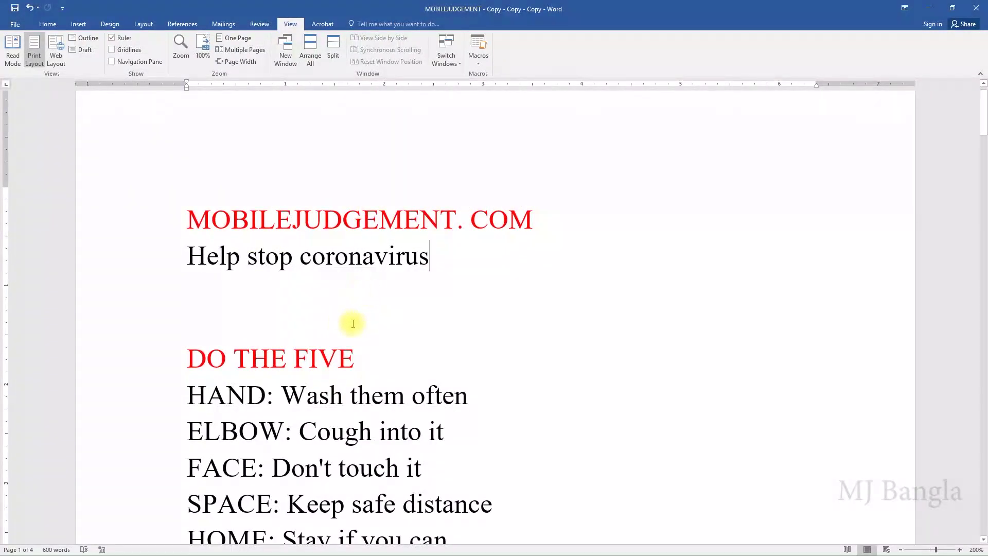
left_click(180, 47)
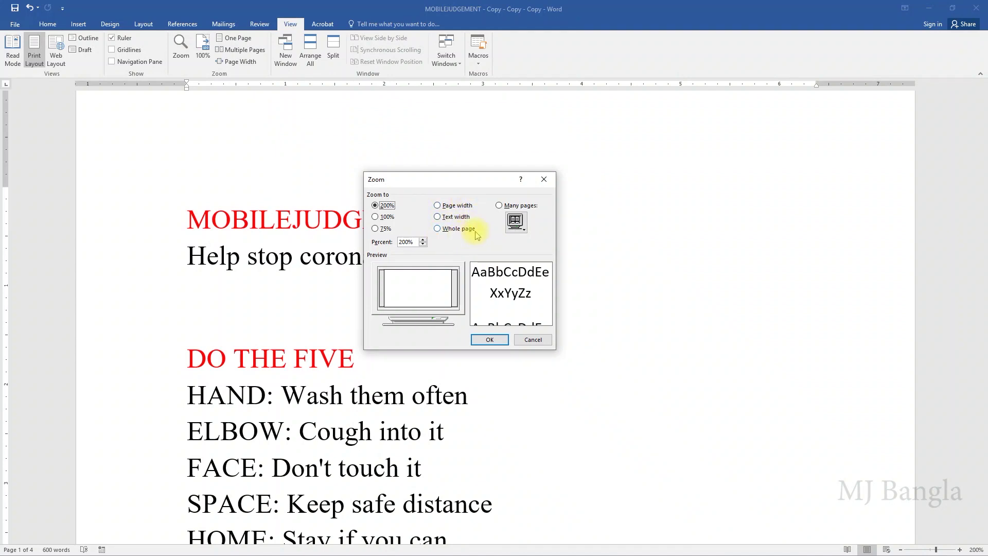
left_click(438, 230)
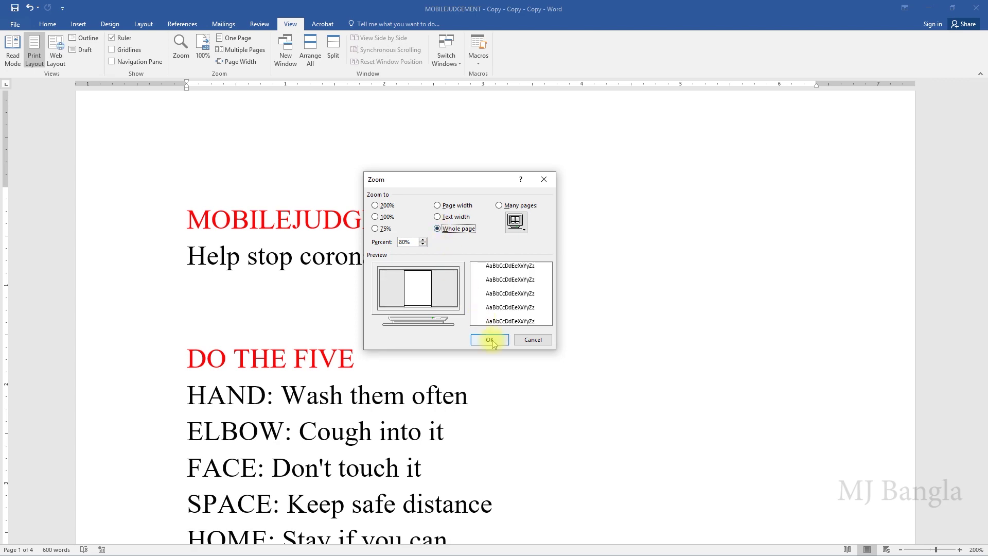
left_click(490, 339)
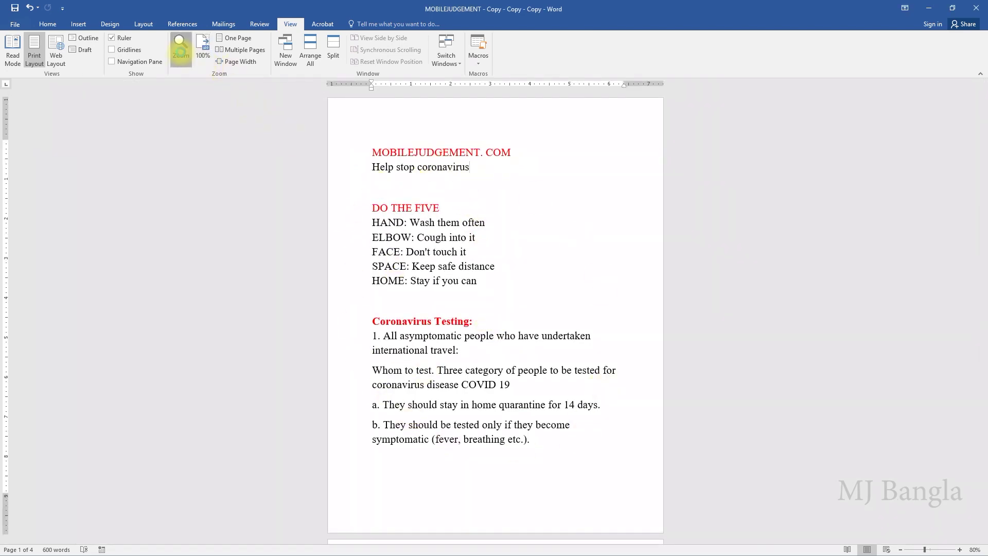
Apply the Many pages zoom to display the document's pages side by side
left_click(180, 52)
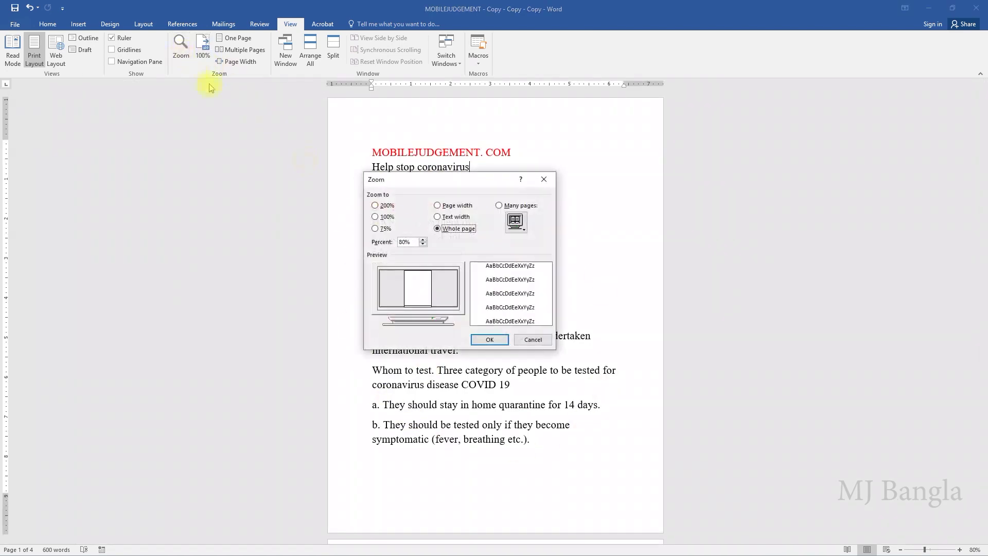
left_click(500, 206)
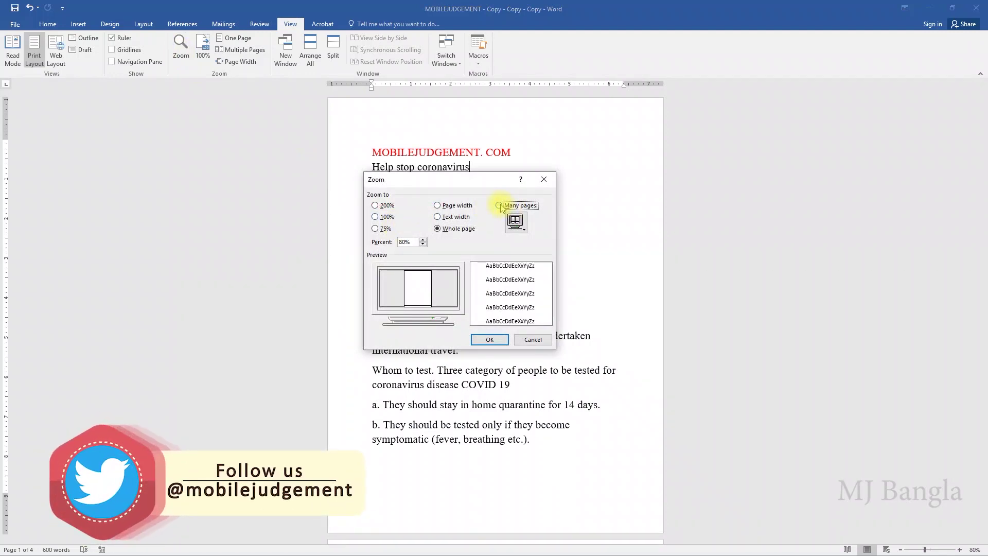
left_click(490, 340)
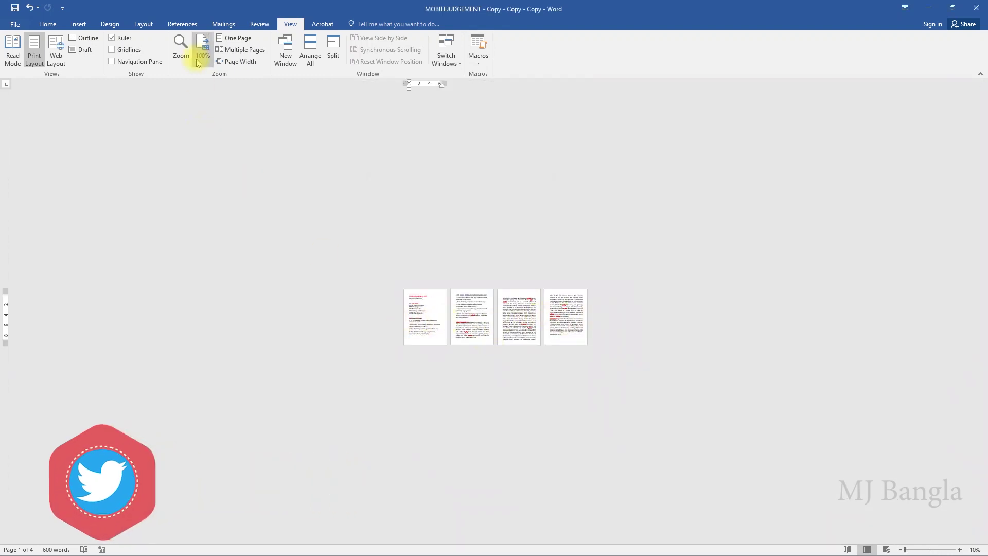
Zoom the document to 200% through the Zoom settings, followed by the 100% zoom
left_click(180, 49)
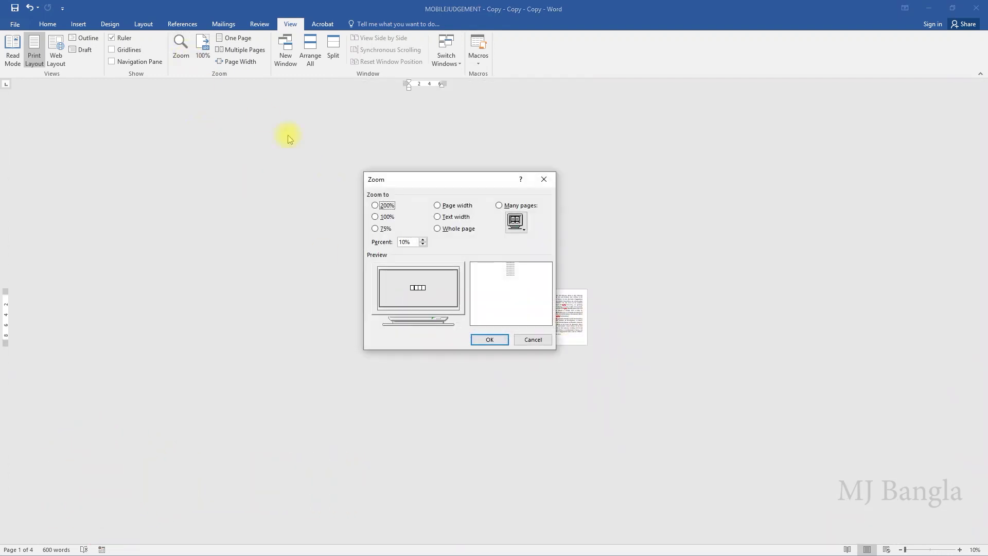
left_click(374, 206)
left_click(490, 339)
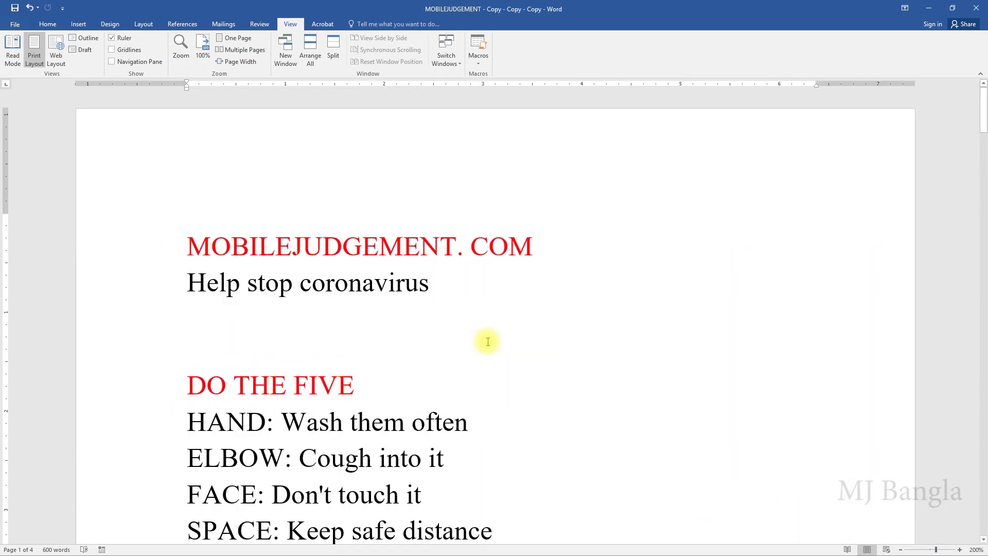
left_click(206, 60)
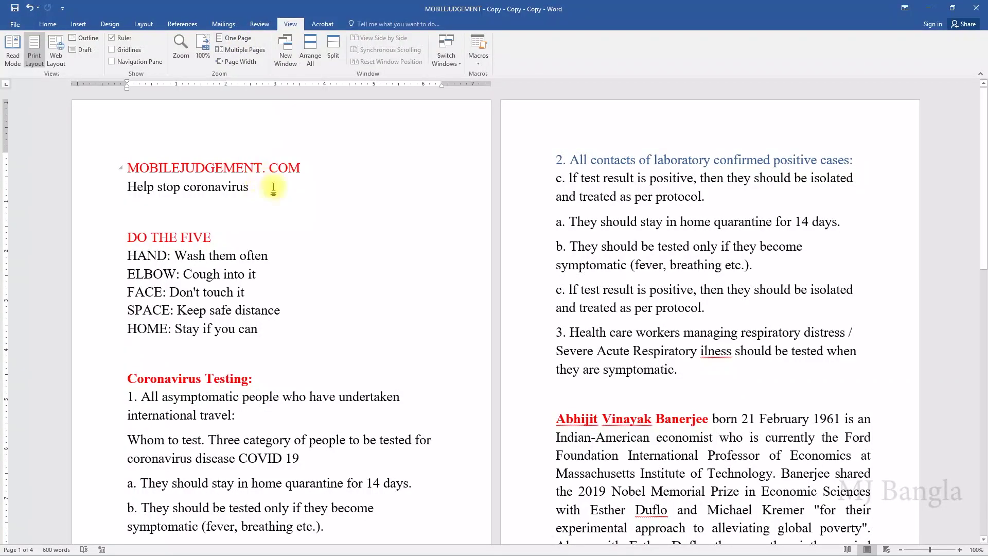
Display the document with the One Page zoom, followed by the Multiple Pages zoom
left_click(238, 40)
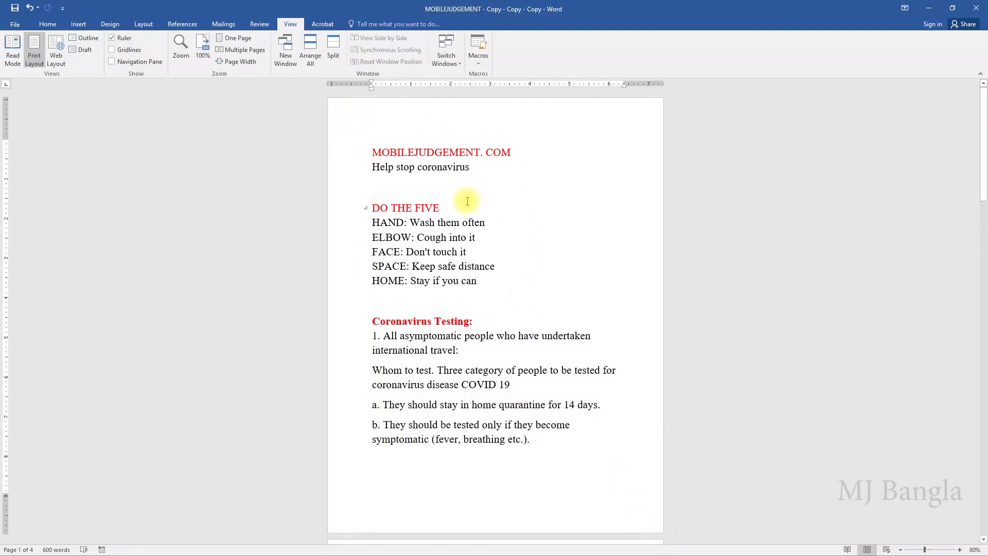
left_click(245, 50)
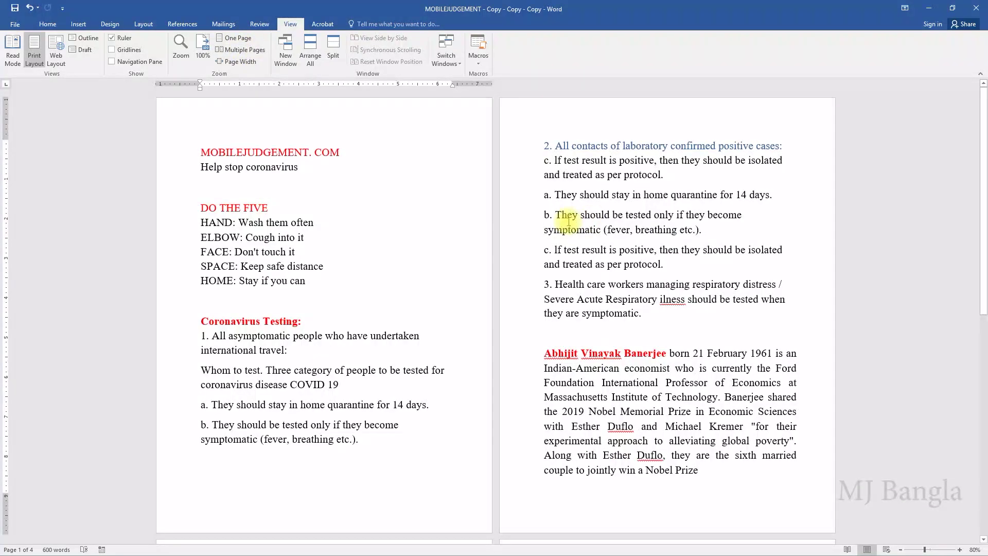
Fit the document to the page width and return to the beginning of the text
left_click(240, 61)
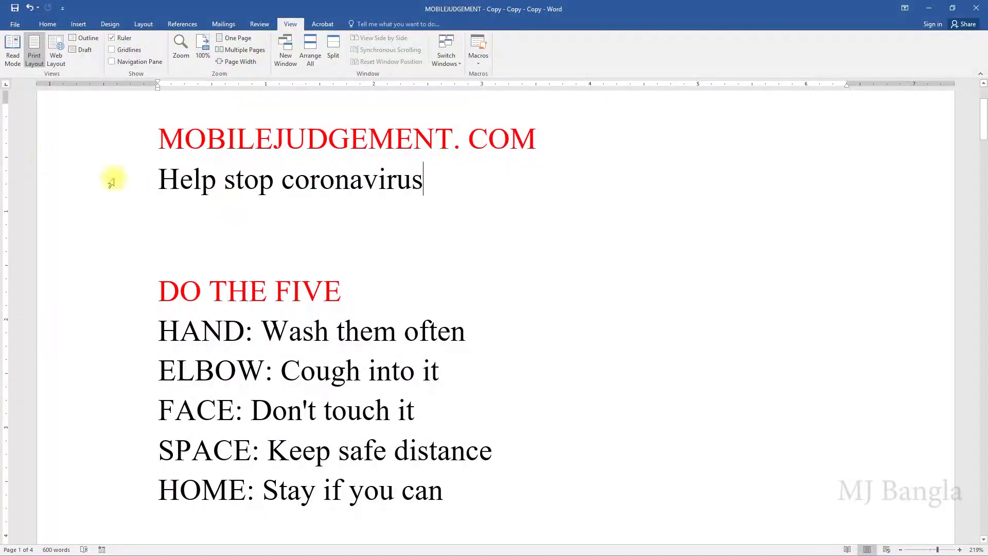
scroll(427, 273, "up", 2)
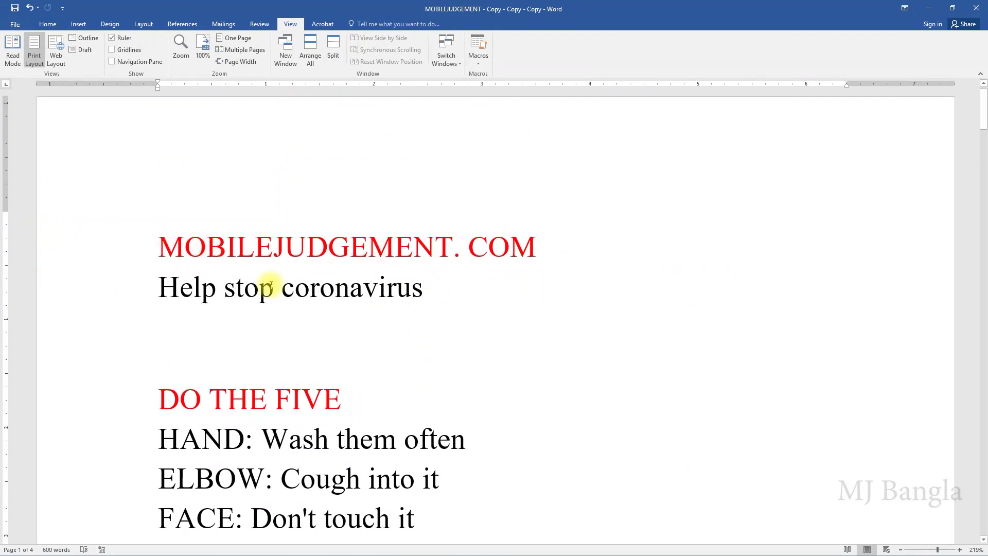
key("ctrl+Home")
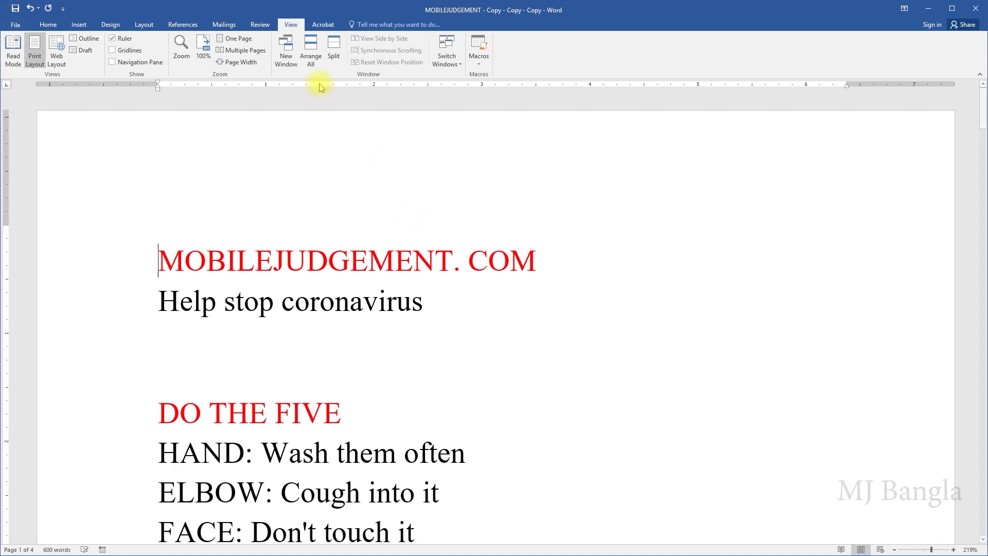
Open two additional windows of the document, move the third one lower, and arrange all windows
left_click(292, 54)
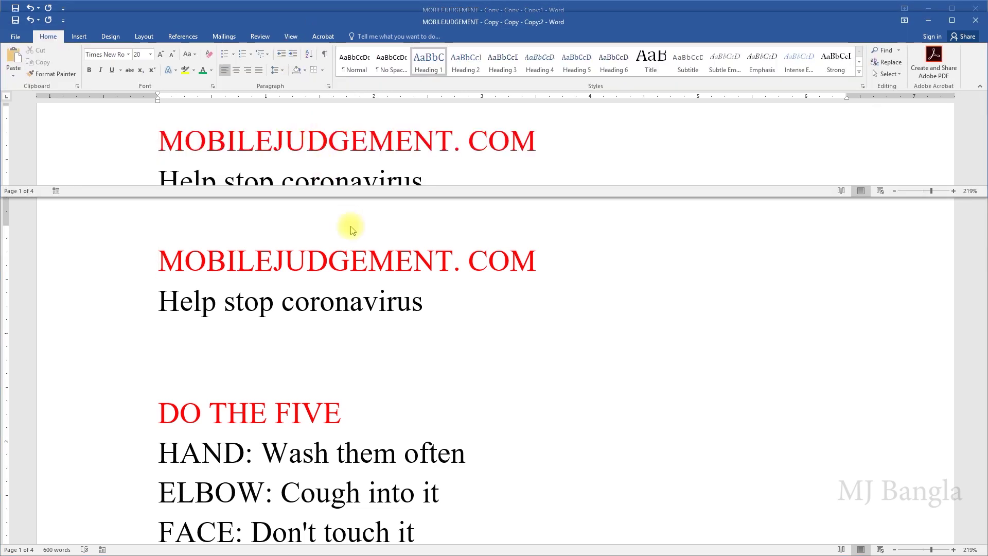
left_click(291, 36)
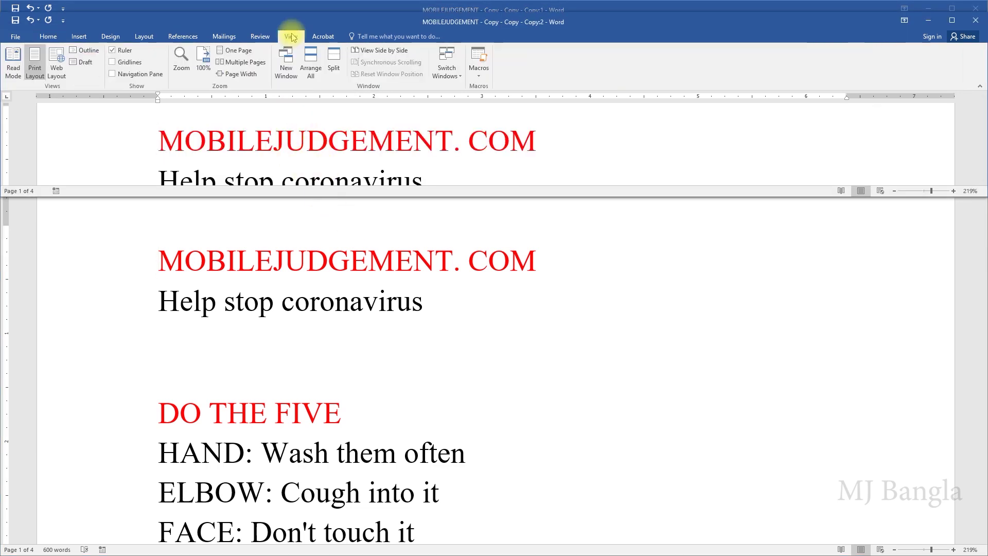
left_click(290, 65)
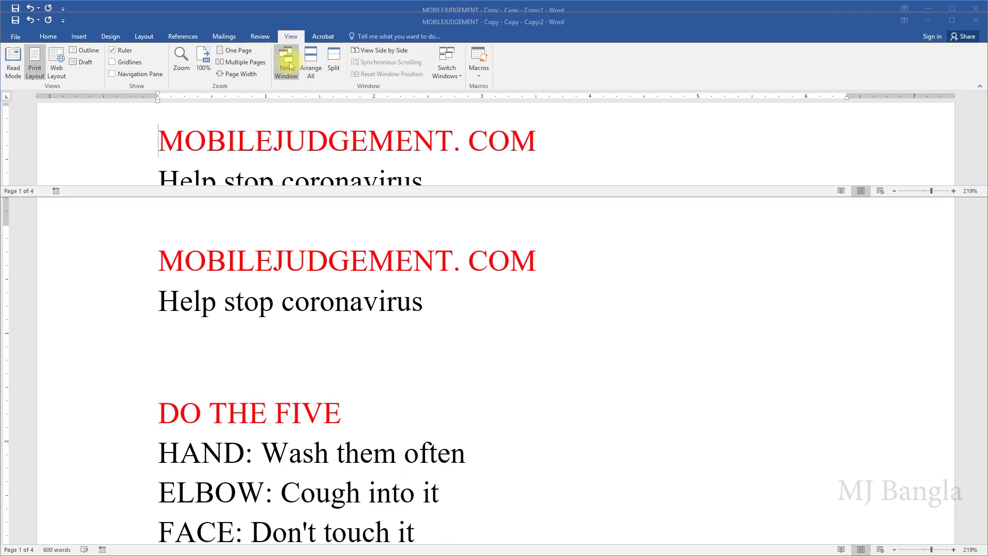
left_click_drag(360, 34, 364, 285)
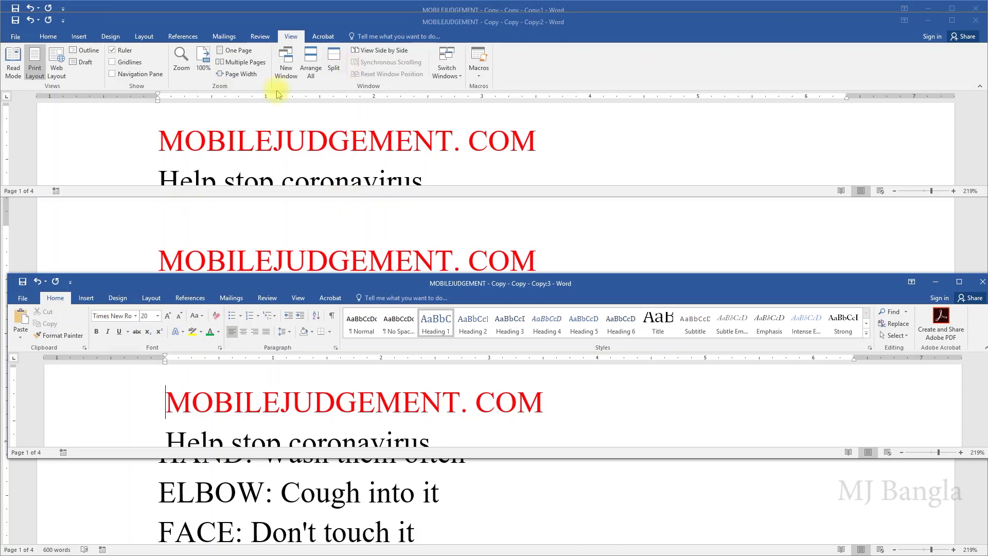
left_click(312, 60)
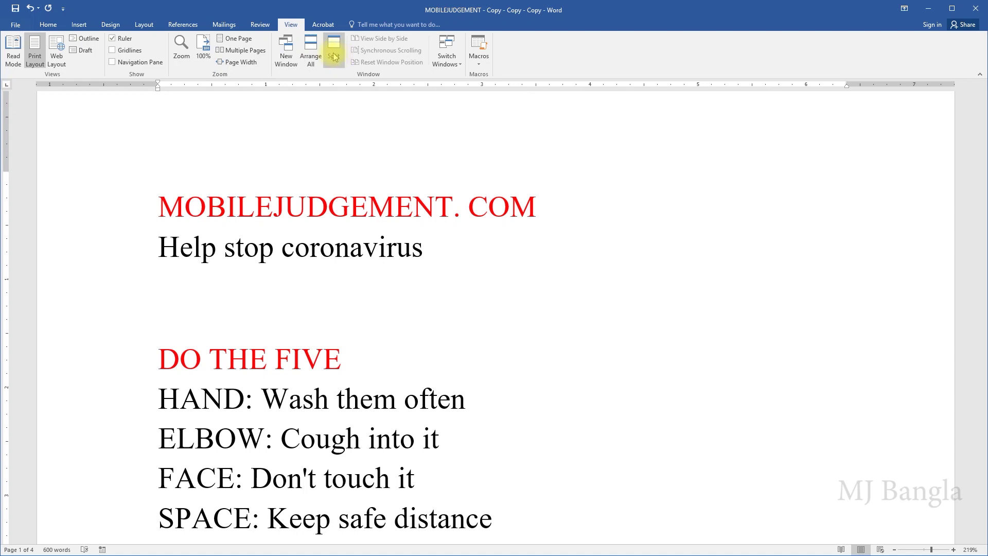
Split the document window into two panes and scroll each pane independently
left_click(334, 56)
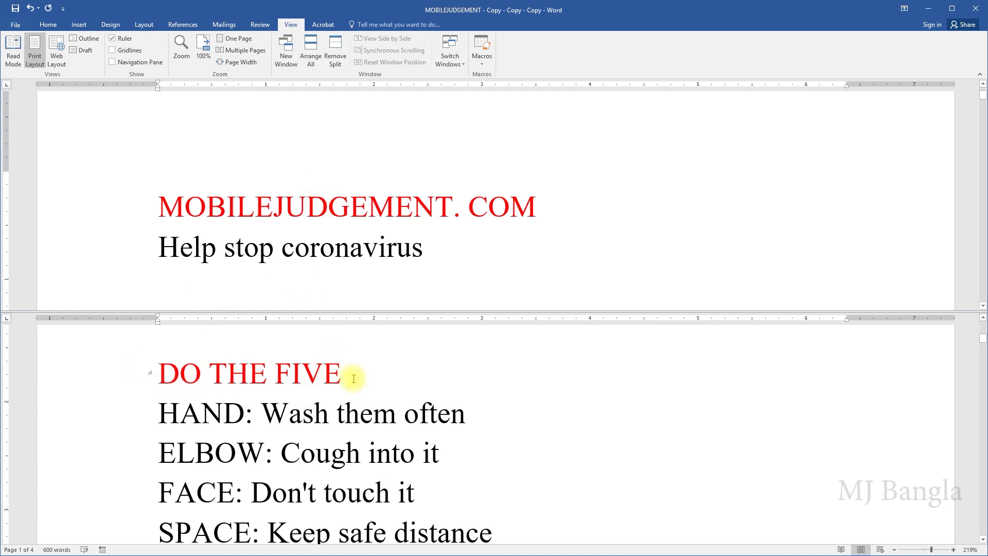
scroll(329, 247, "down", 12)
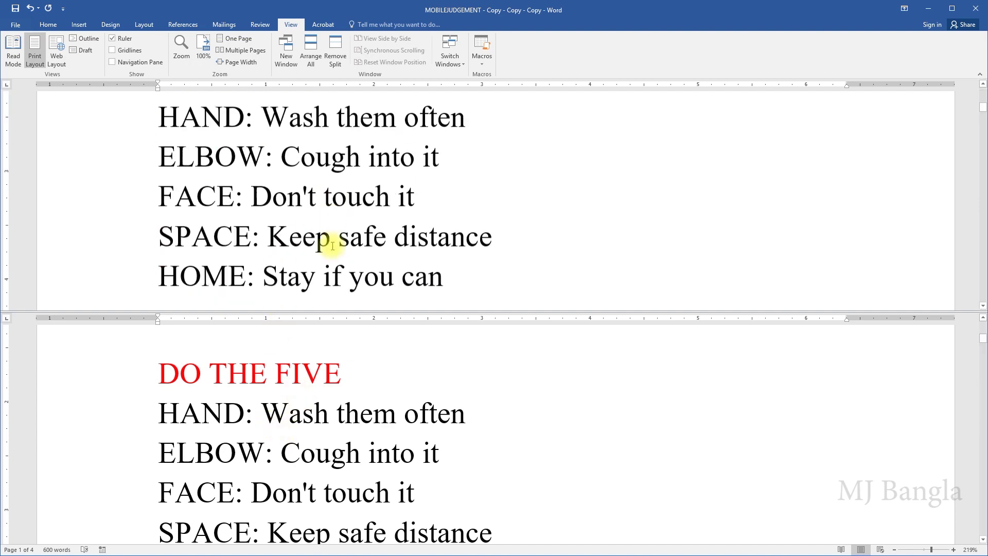
scroll(314, 363, "down", 12)
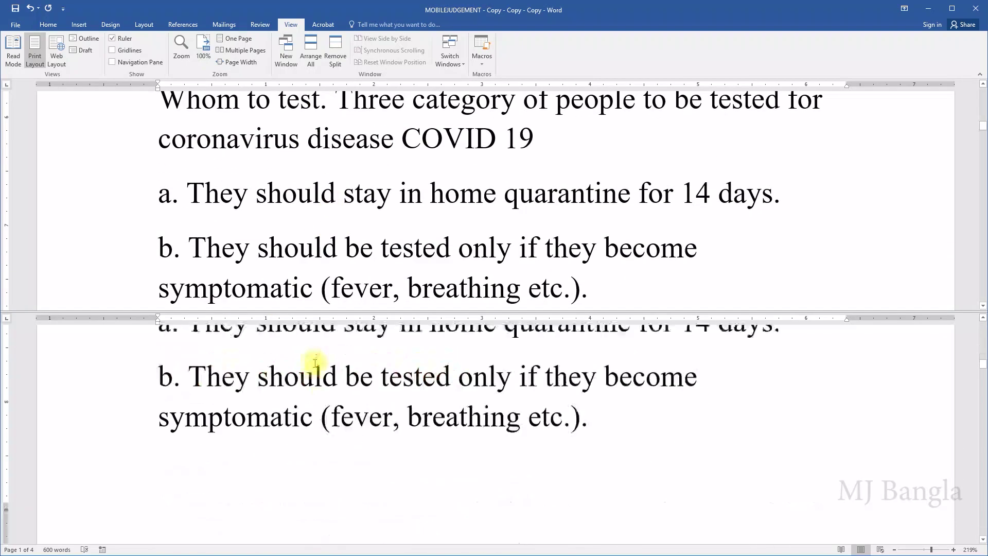
scroll(315, 363, "up", 15)
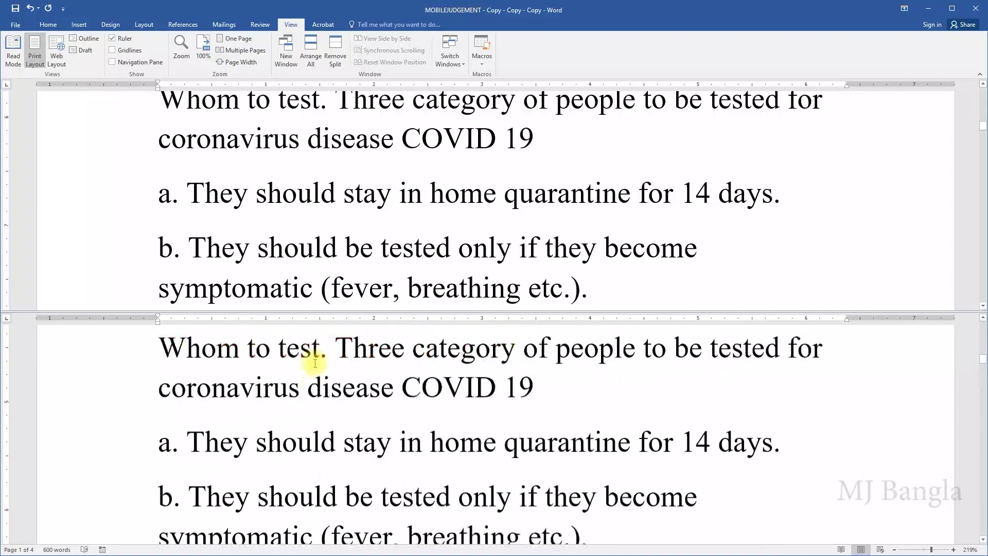
Remove the window split and return to the top of the document
left_click(335, 52)
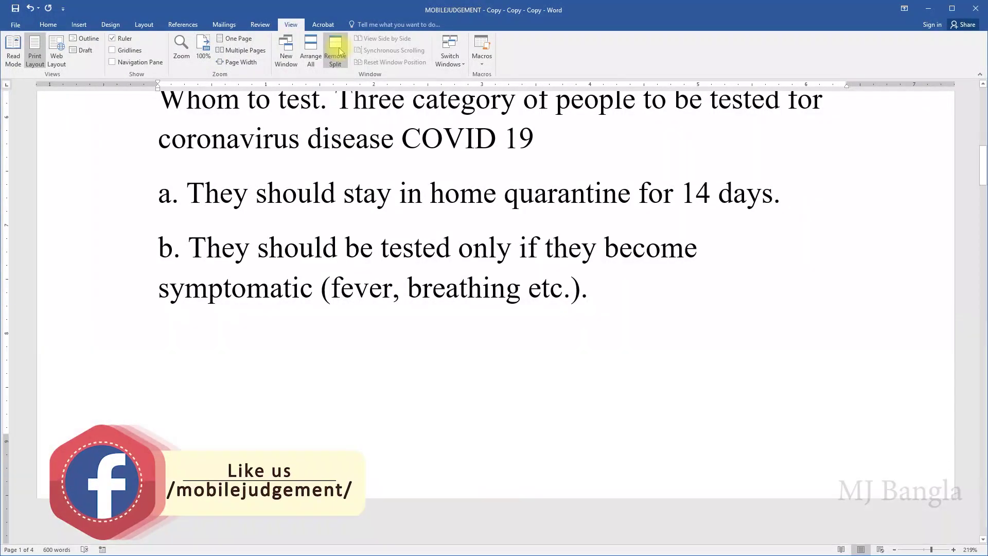
scroll(396, 280, "up", 10)
scroll(398, 279, "up", 1)
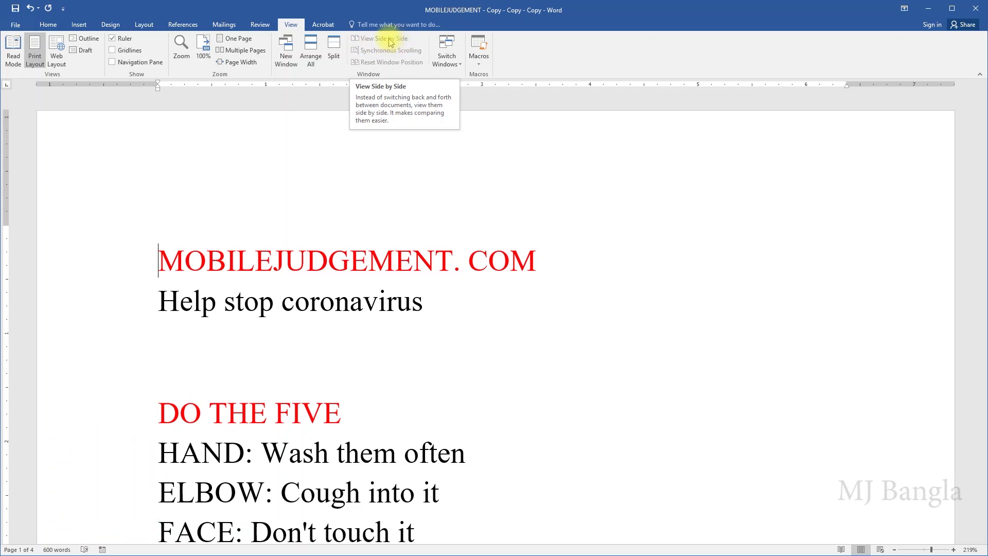
Open a second window of the document and view the two windows side by side from the beginning
left_click(287, 51)
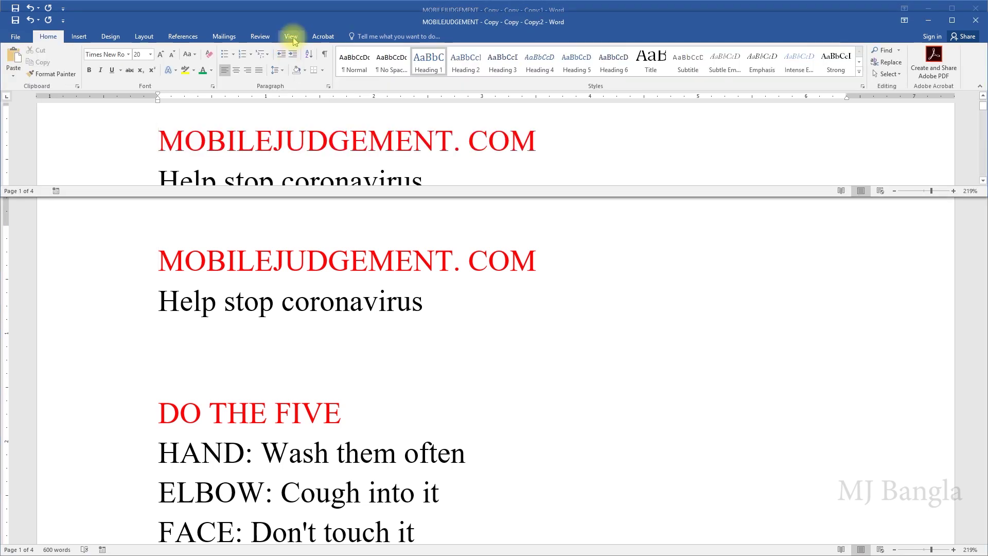
left_click(290, 35)
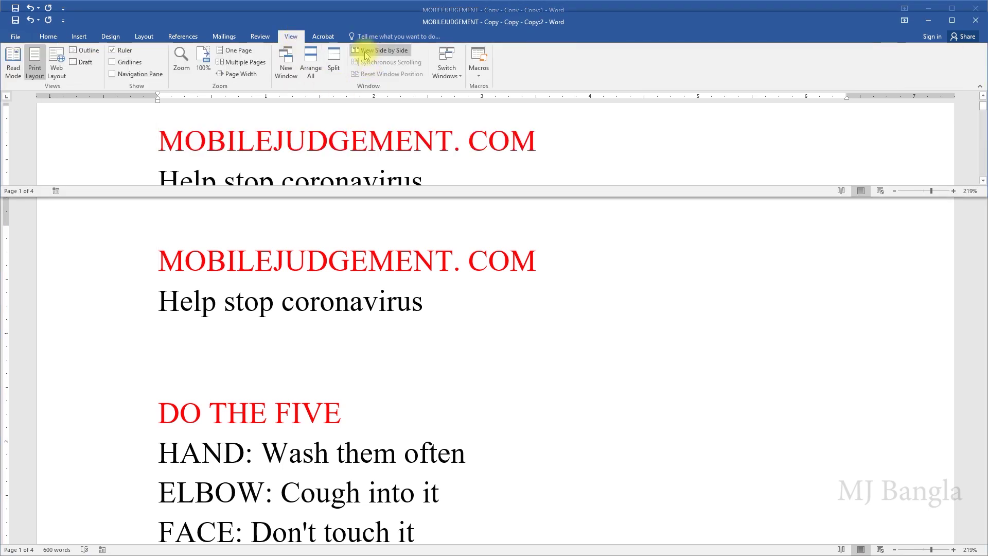
left_click(383, 49)
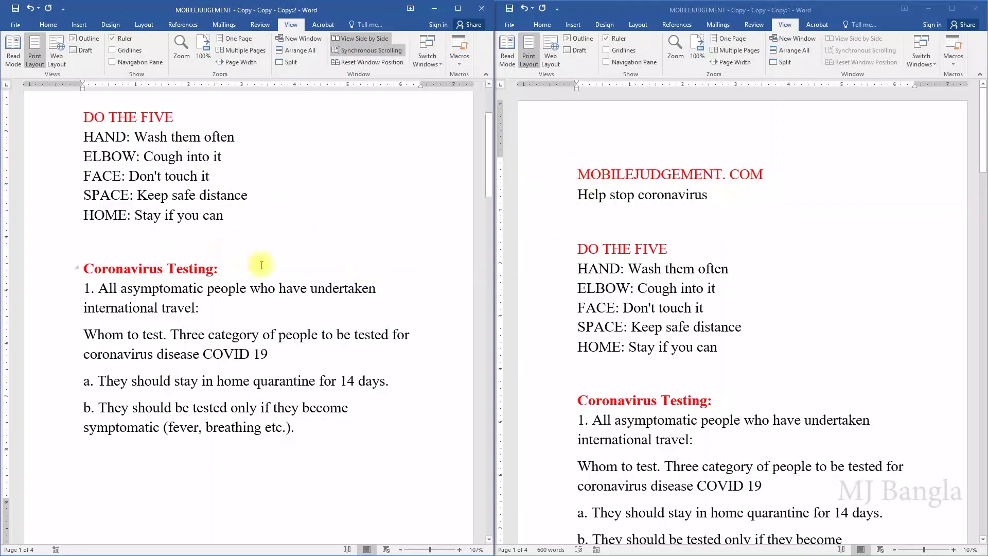
scroll(258, 262, "up", 3)
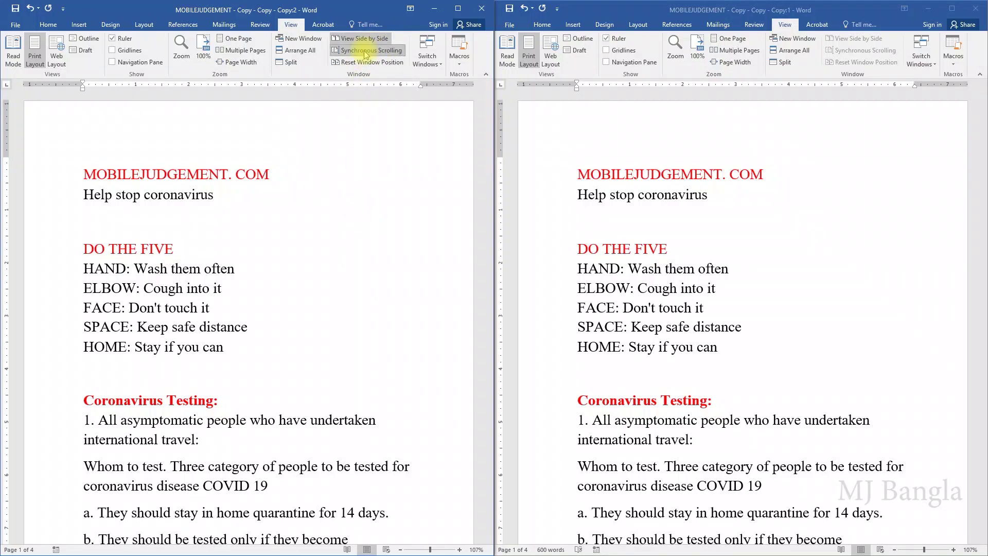
Scroll the two side-by-side windows in sync down through the document and back to the start
scroll(343, 212, "down", 3)
scroll(343, 211, "down", 15)
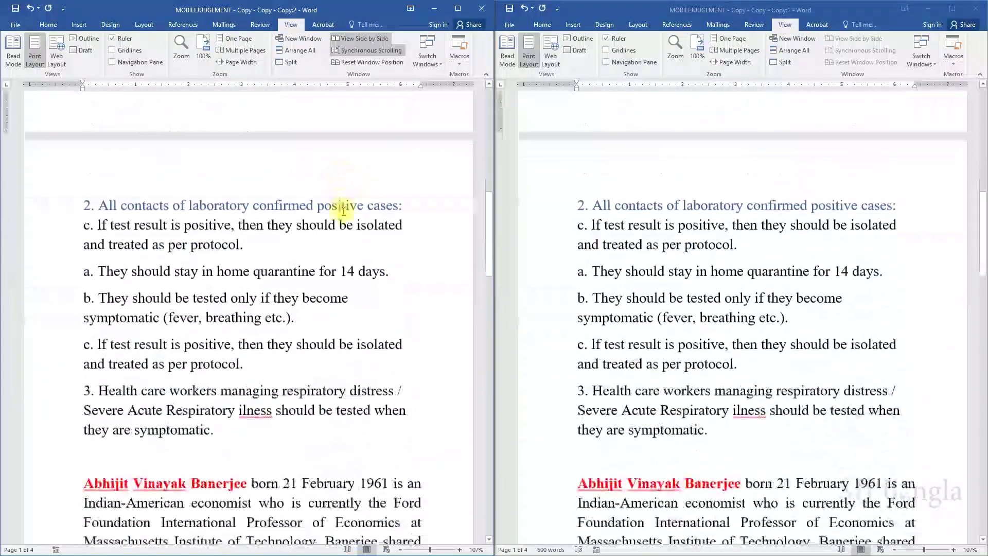
scroll(343, 212, "down", 20)
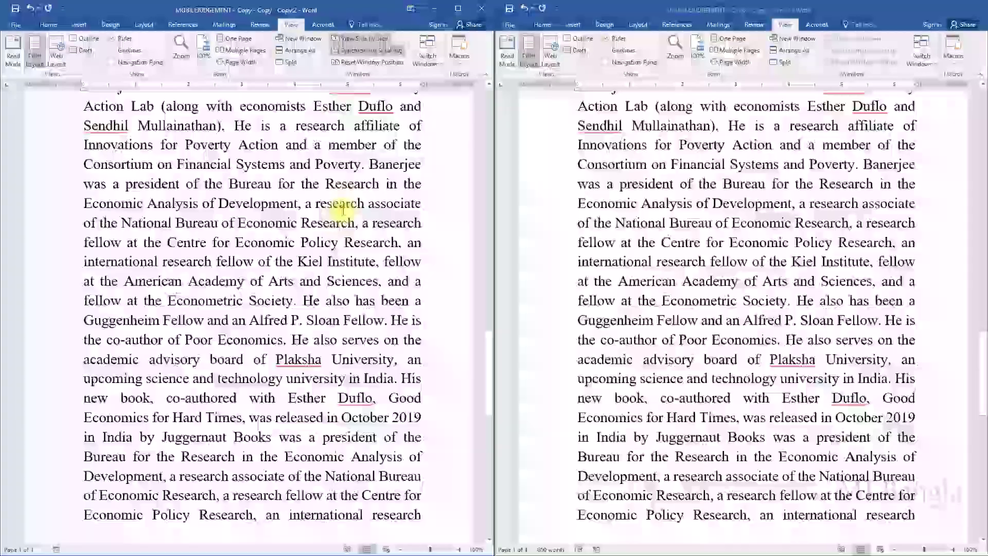
scroll(344, 212, "up", 20)
scroll(343, 211, "up", 15)
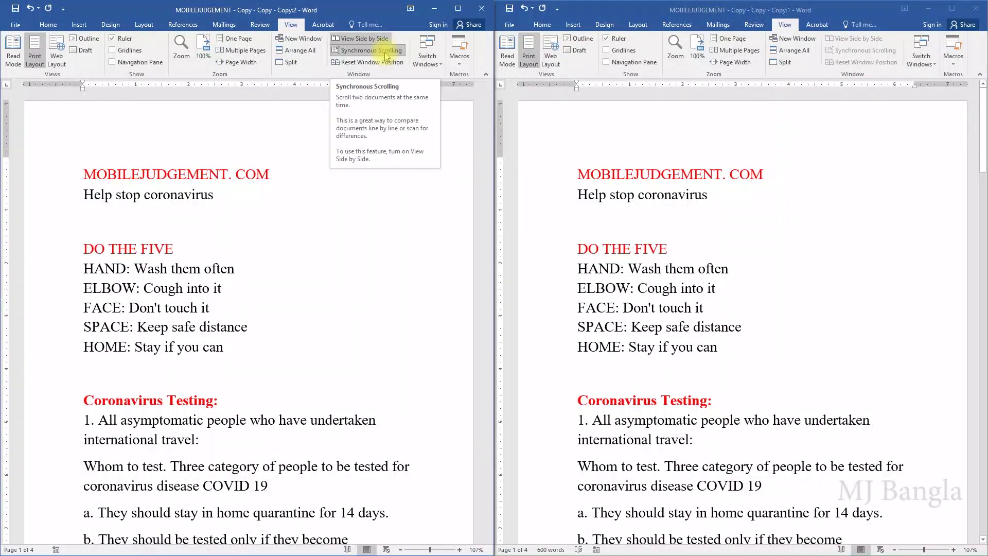
Switch from the second document window to the MOBILEJUDGEMENT - Copy - Copy - Copy:1 window, and repeat the switch
left_click(435, 67)
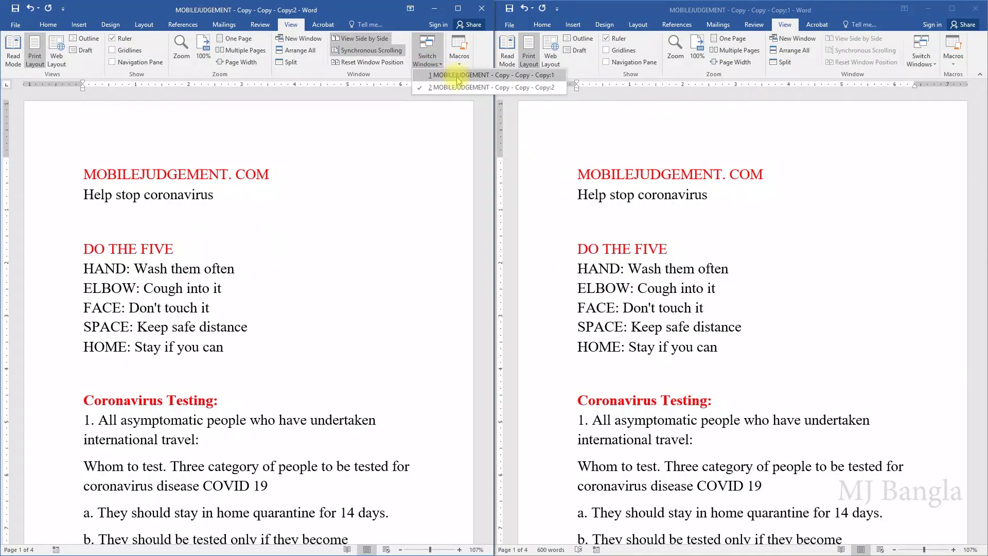
left_click(459, 75)
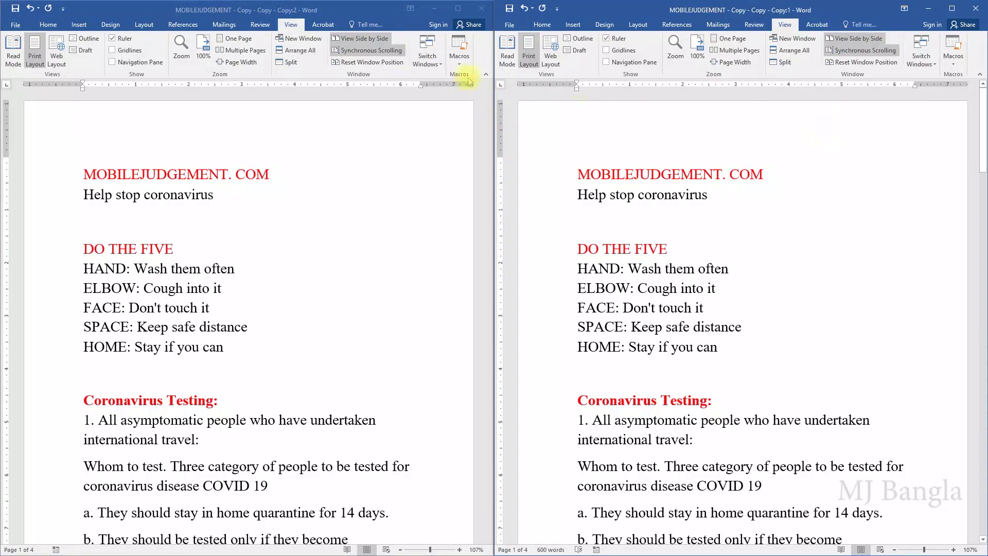
left_click(436, 62)
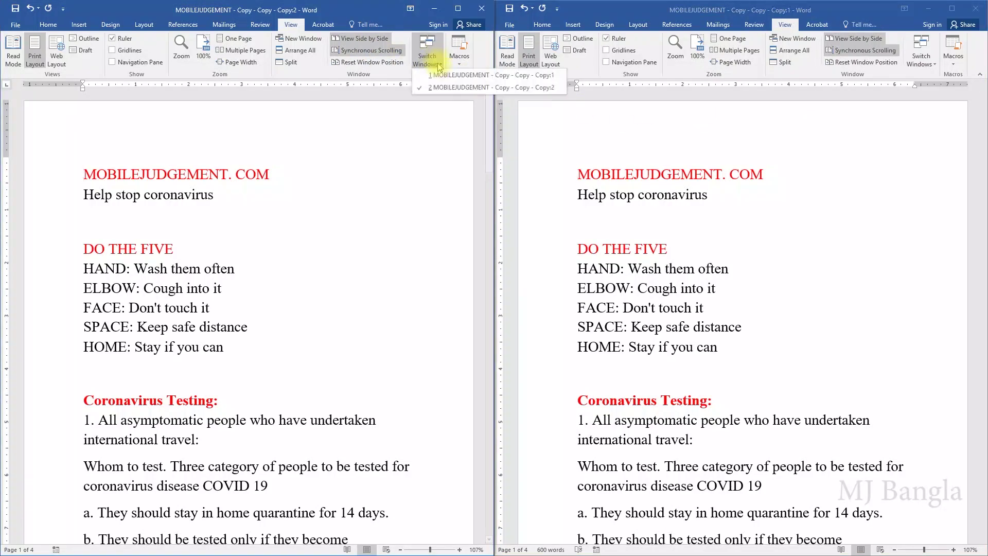
left_click(459, 75)
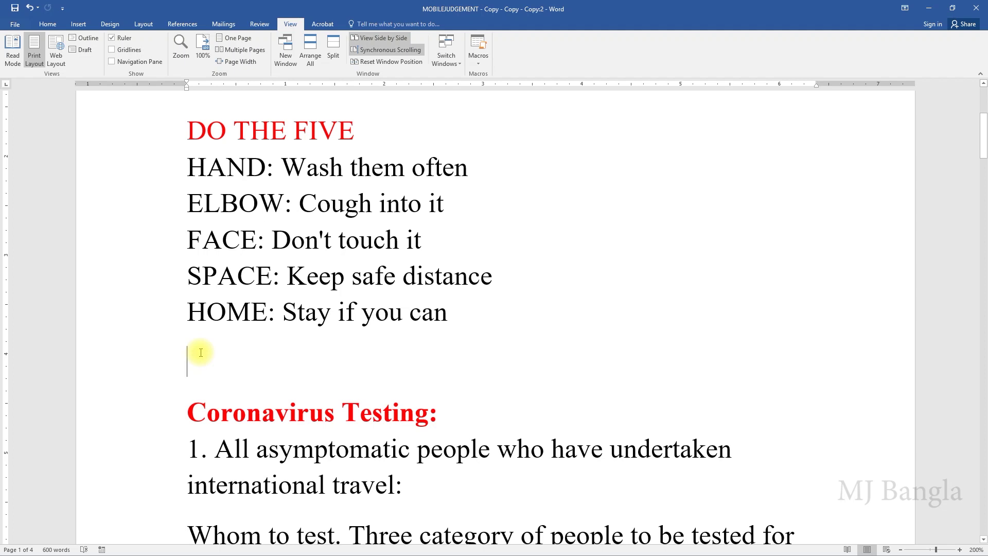
Add a blank line above the "Coronavirus Testing:" heading and start recording a macro named COVID, stored in All Documents (Normal.dotm)
key("Return")
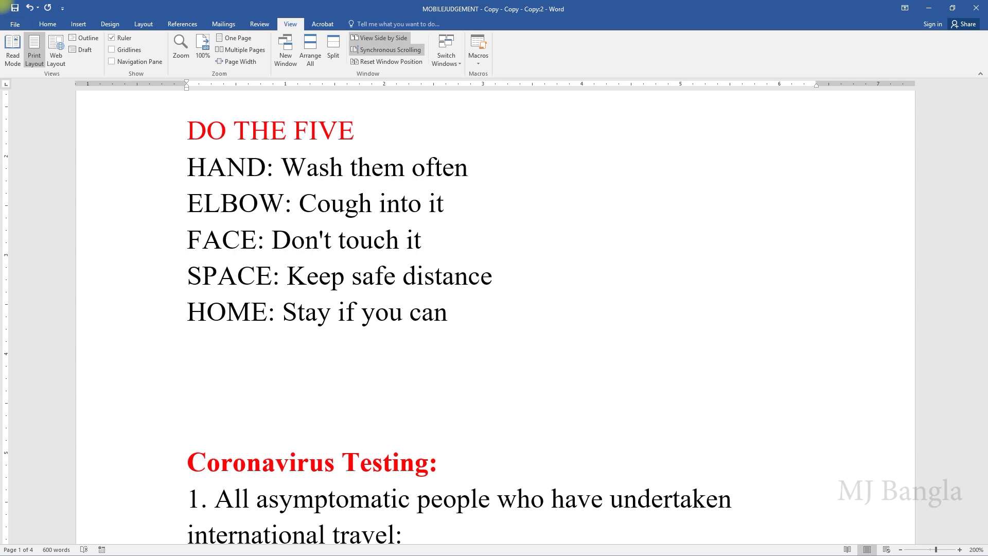
left_click(483, 64)
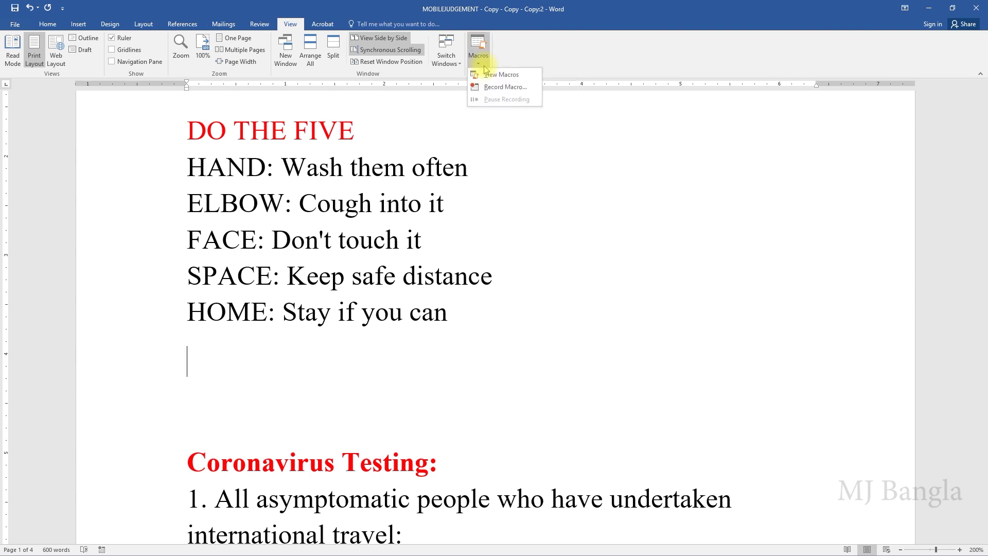
left_click(522, 89)
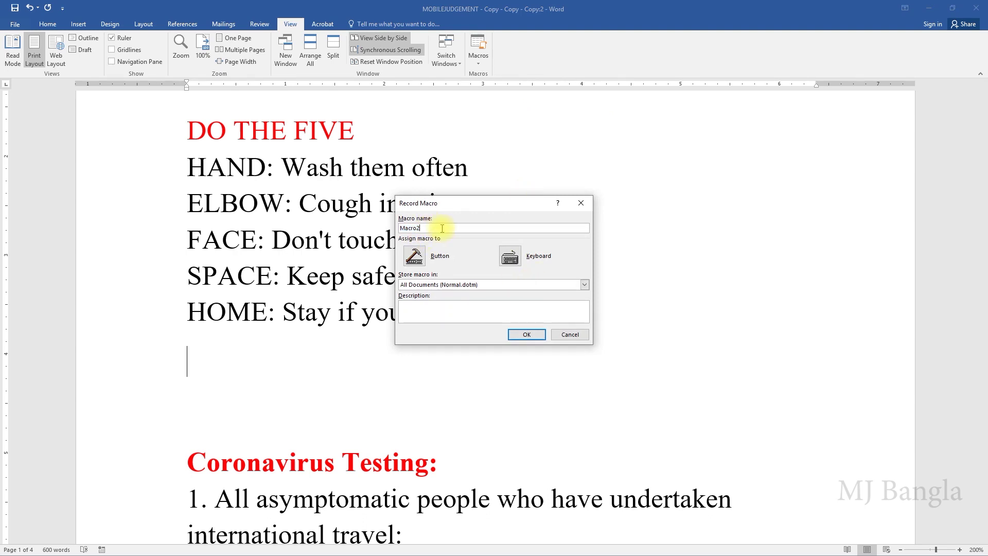
key("BackSpace")
key("BackSpace")
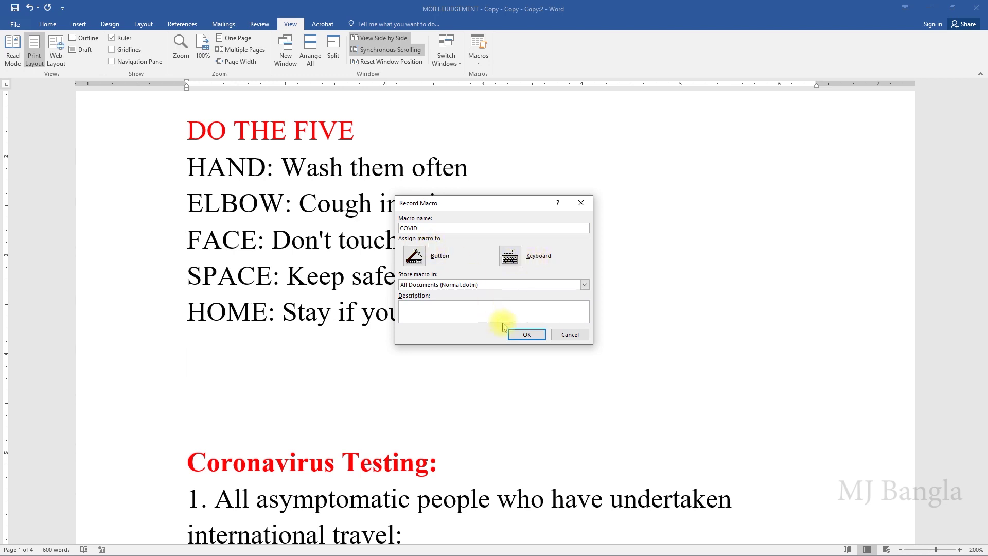
left_click(522, 335)
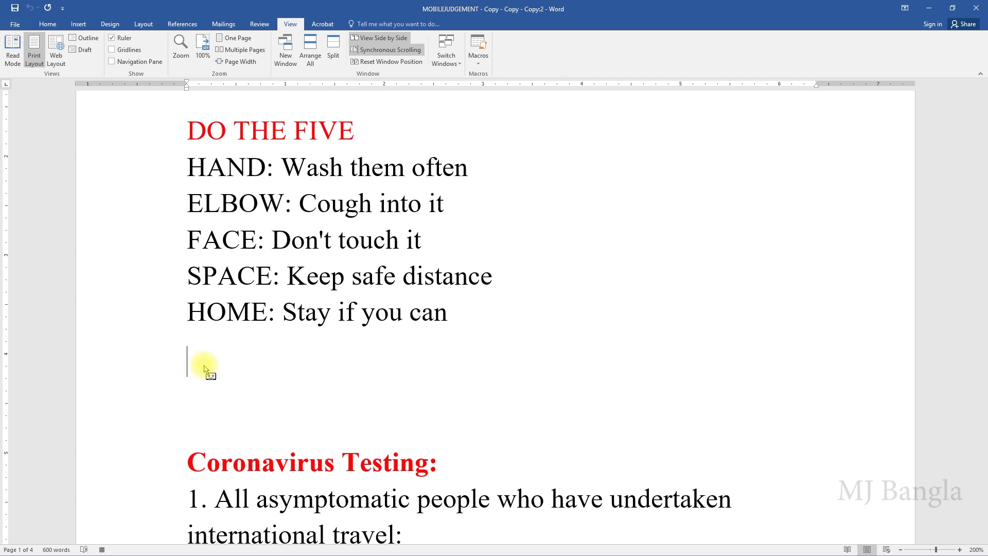
Enter "PREVENT COVID19" on the blank line above "Coronavirus Testing:" and "HAND WASH" on a new line below it
type("PREVENT C")
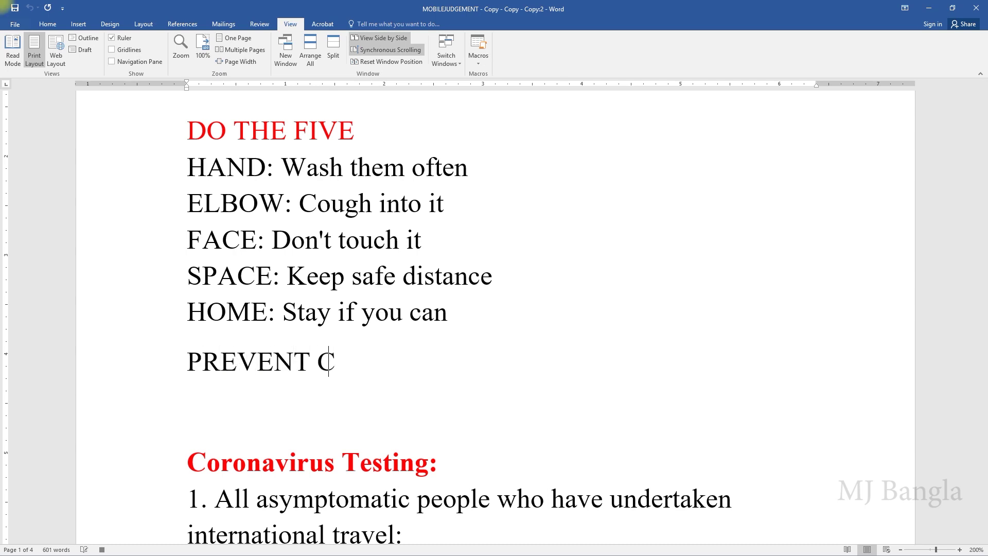
type("OVID19")
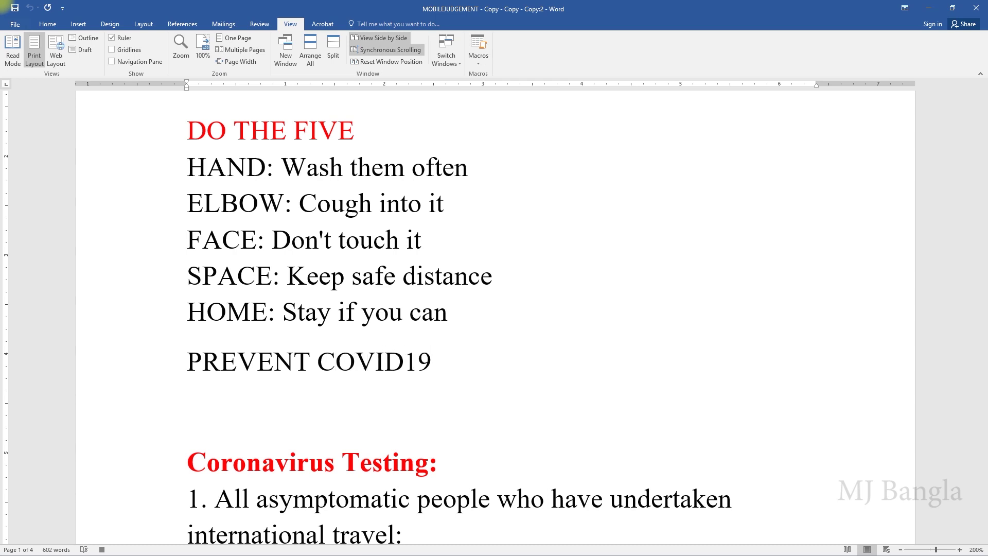
key("Return")
type("HAND WASH")
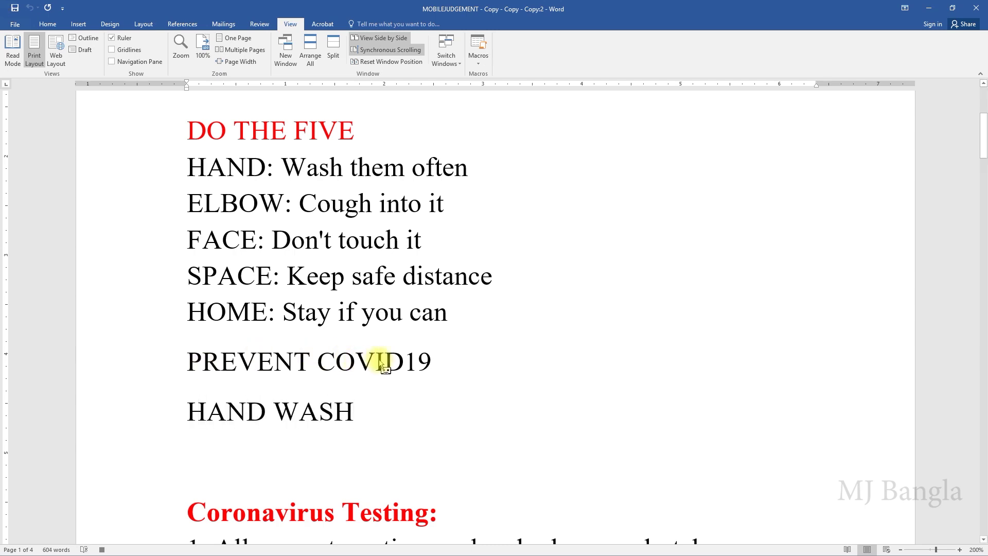
Make the "PREVENT COVID19" line bold and set its font size to 24
left_click_drag(419, 365, 220, 360)
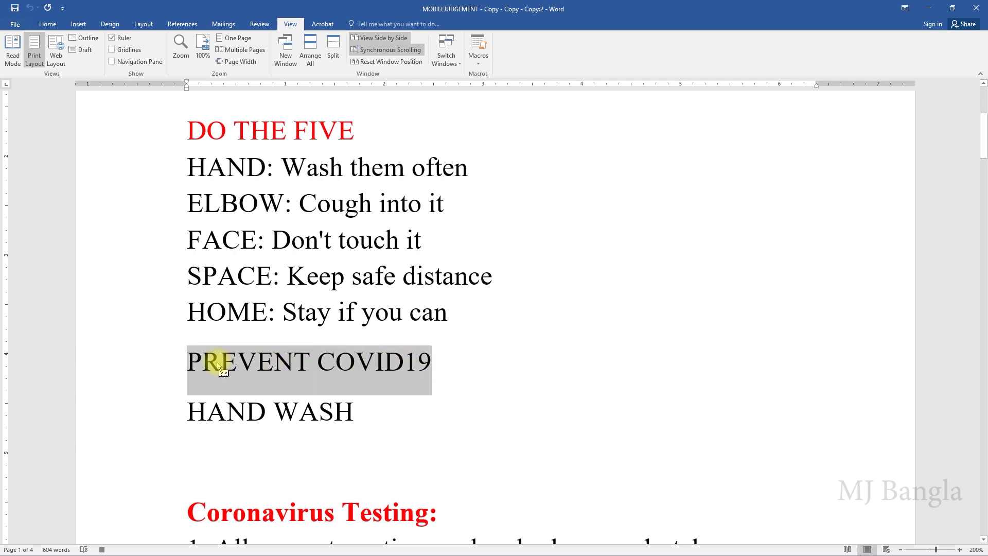
left_click(224, 345)
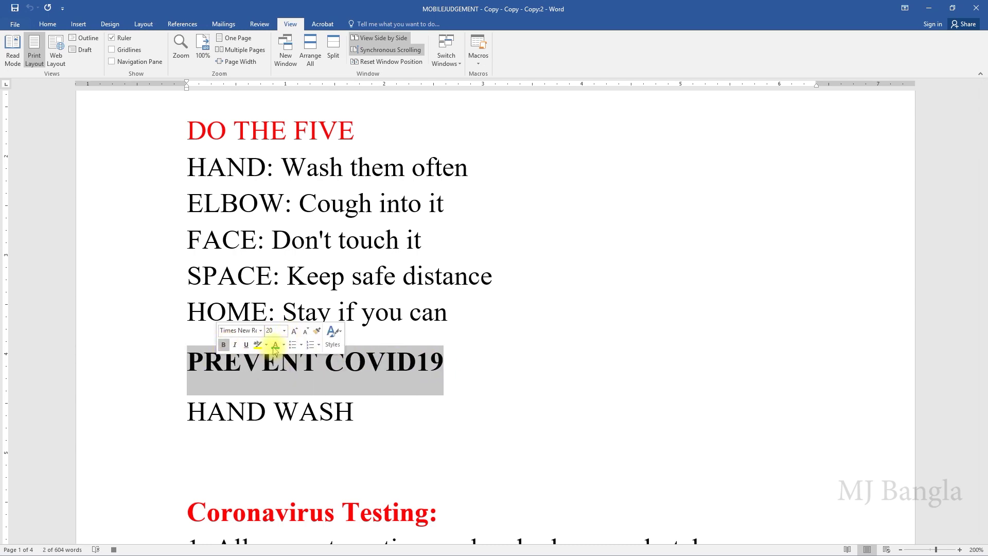
left_click(284, 331)
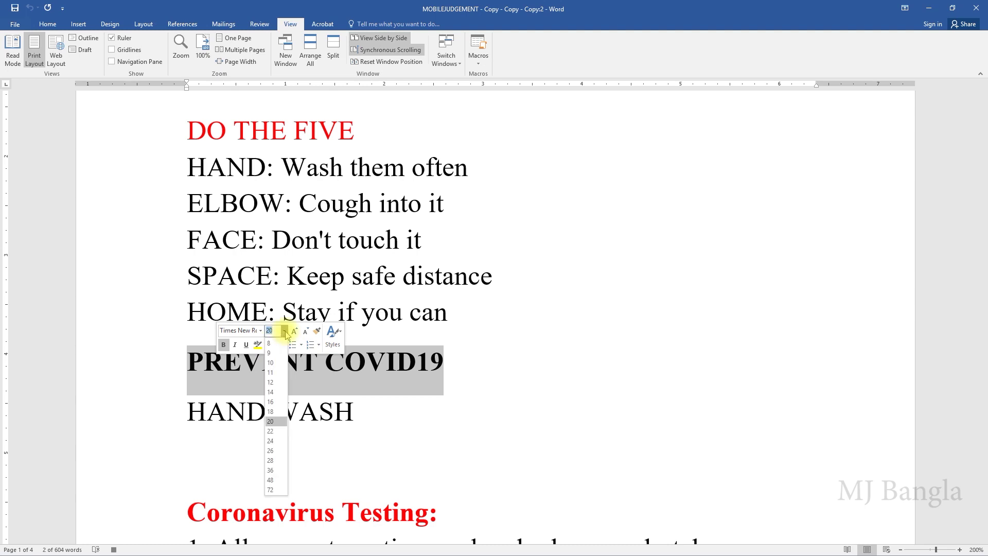
left_click(270, 440)
left_click(377, 401)
Format the "HAND WASH" line as a bulleted list item and place the cursor at its end
left_click_drag(354, 421, 194, 419)
left_click(48, 26)
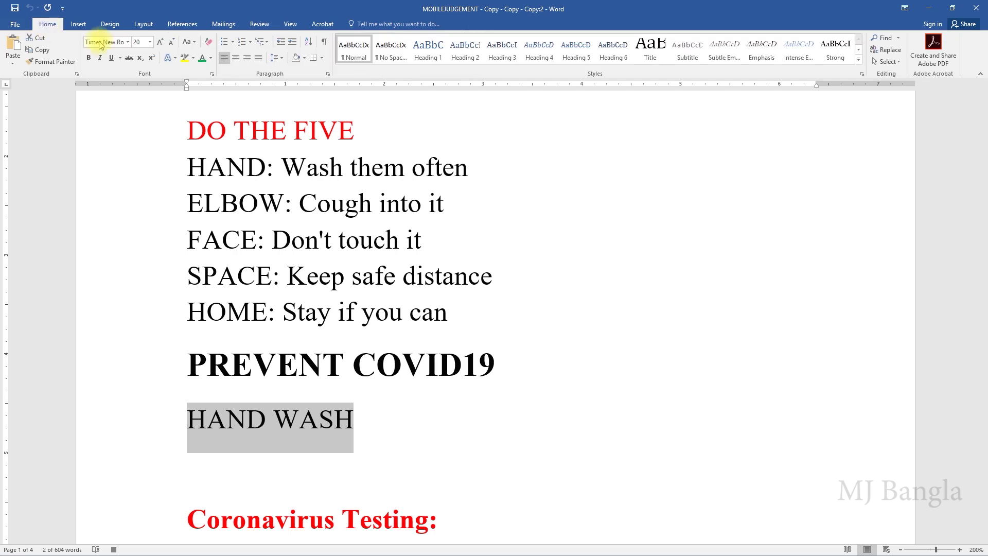
left_click(224, 41)
left_click(369, 412)
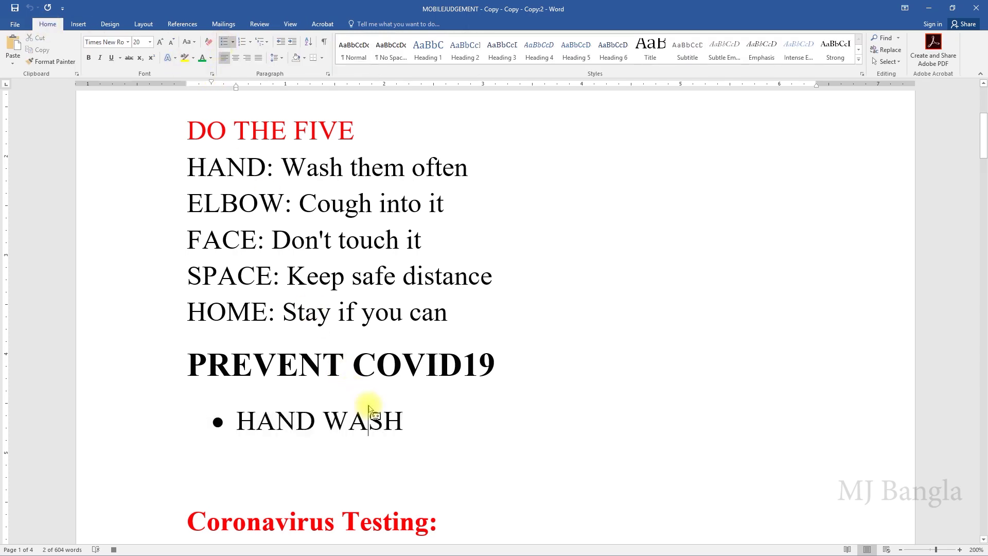
left_click(408, 426)
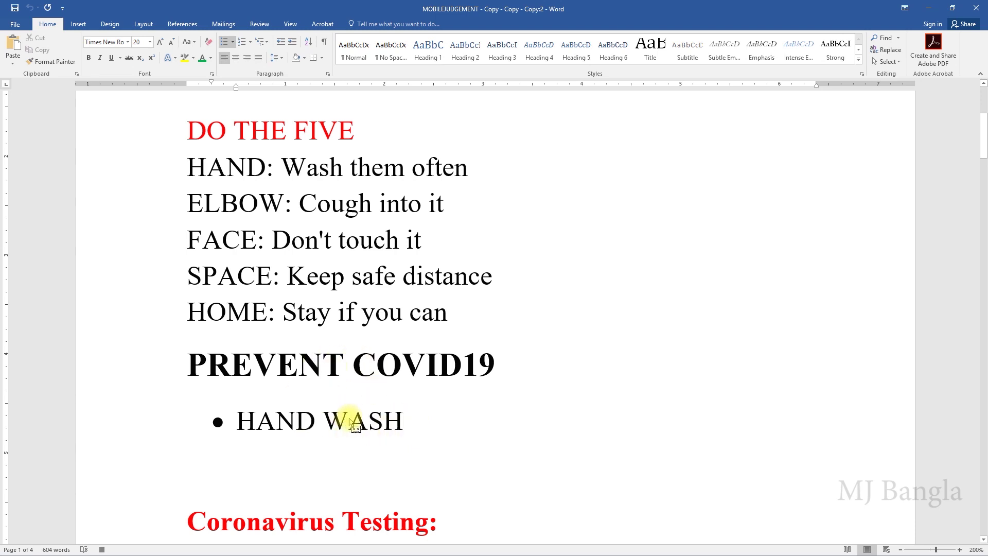
Stop recording the COVID macro
left_click(291, 24)
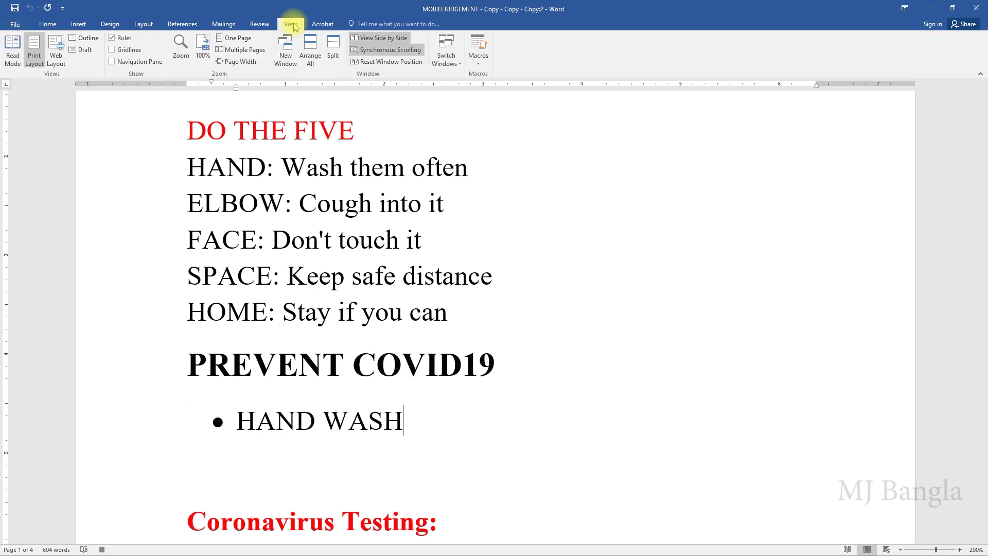
left_click(478, 58)
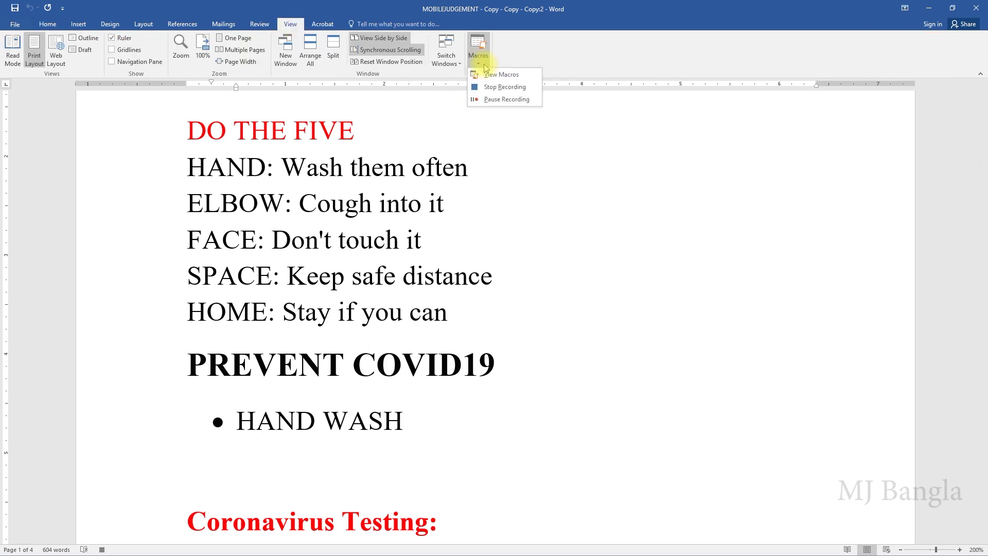
left_click(505, 88)
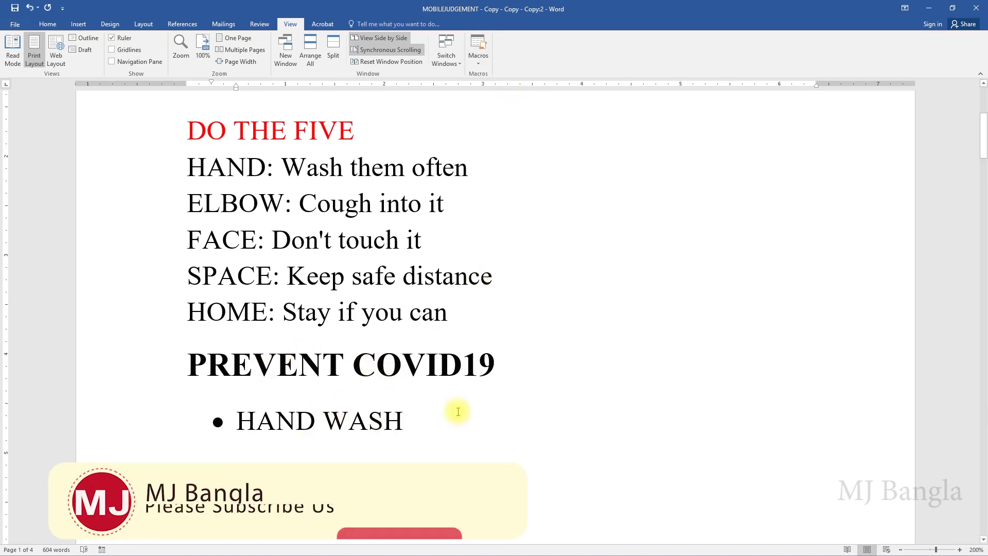
Add a blank line above "a. They should stay in home quarantine" on page 2 and run the COVID macro there
scroll(474, 423, "down", 6)
scroll(473, 422, "down", 5)
scroll(525, 306, "down", 2)
left_click(526, 264)
key("Return")
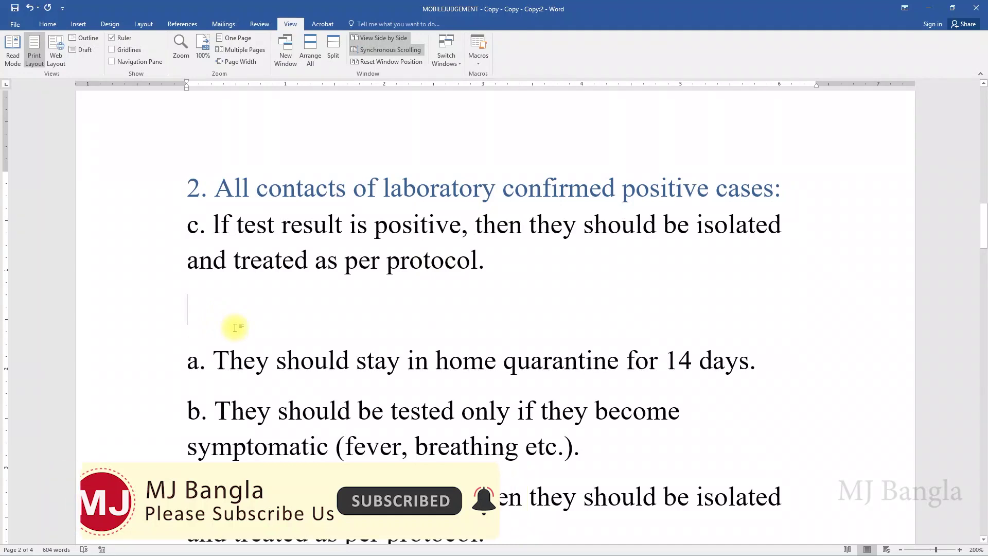
left_click(479, 63)
left_click(500, 74)
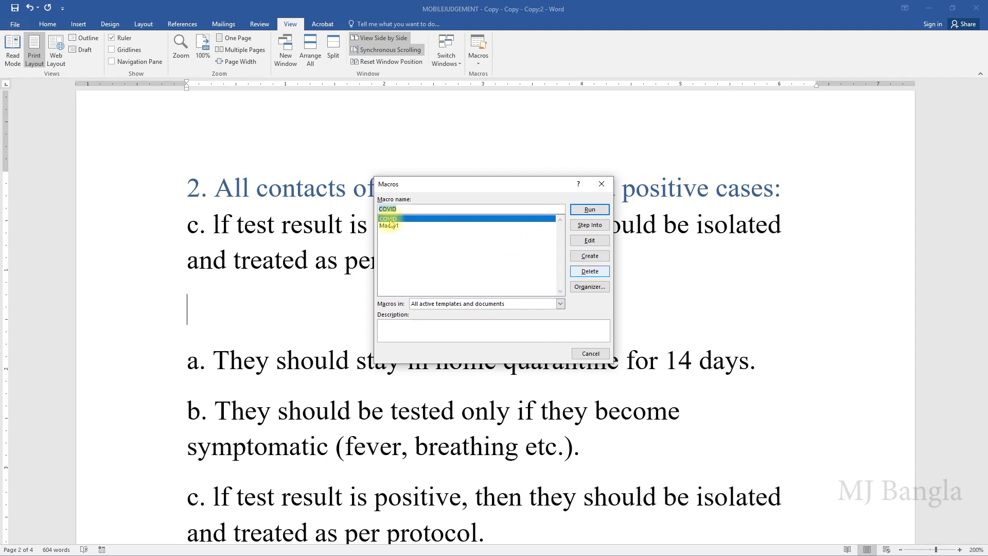
left_click(591, 209)
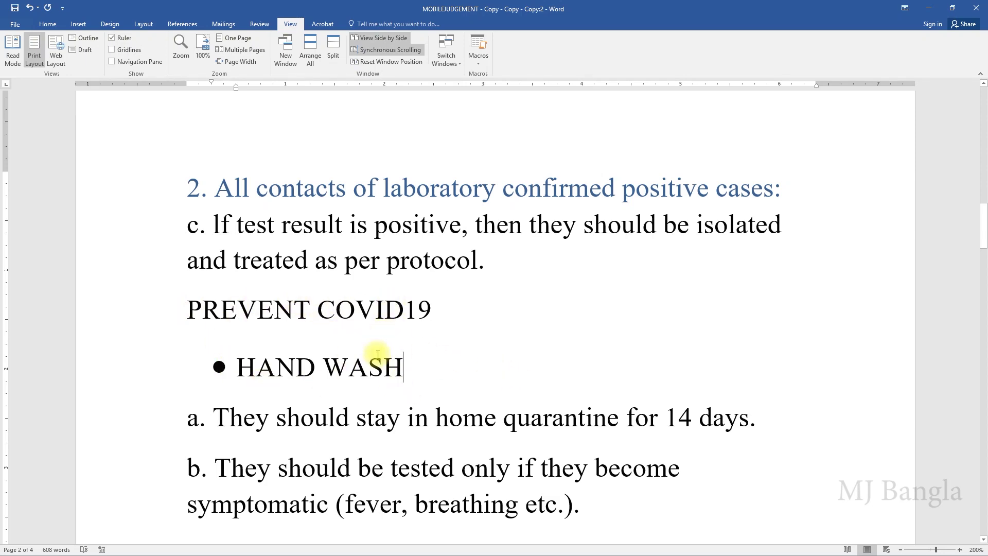
Start recording another macro in All Documents (Normal.dotm) under the default name, opening its keyboard assignment and closing it without a shortcut
scroll(473, 353, "down", 20)
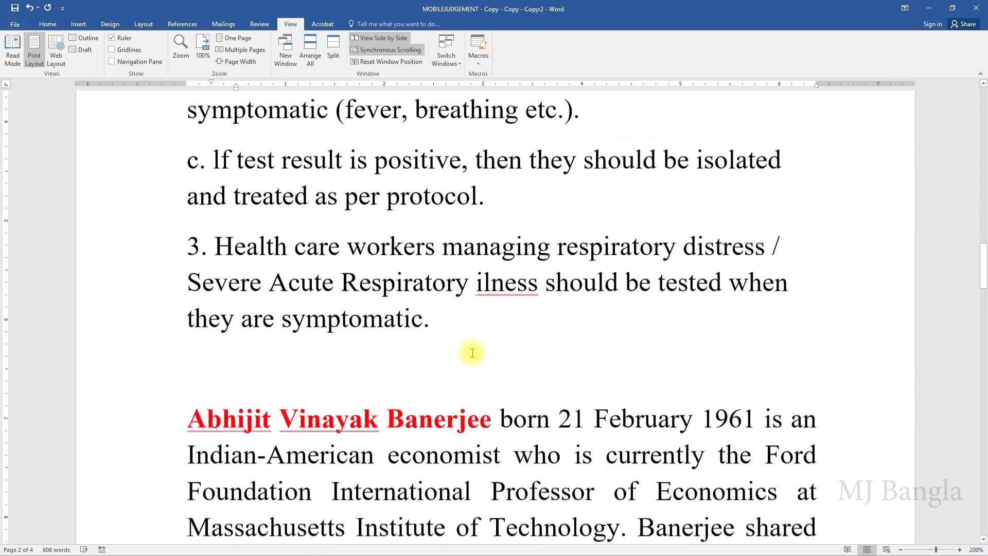
scroll(472, 353, "down", 10)
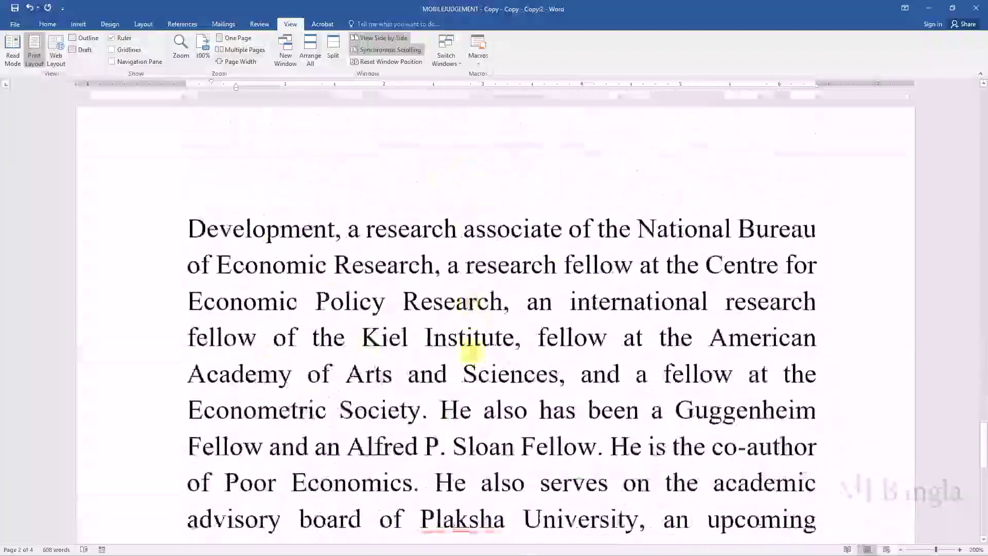
scroll(472, 353, "up", 20)
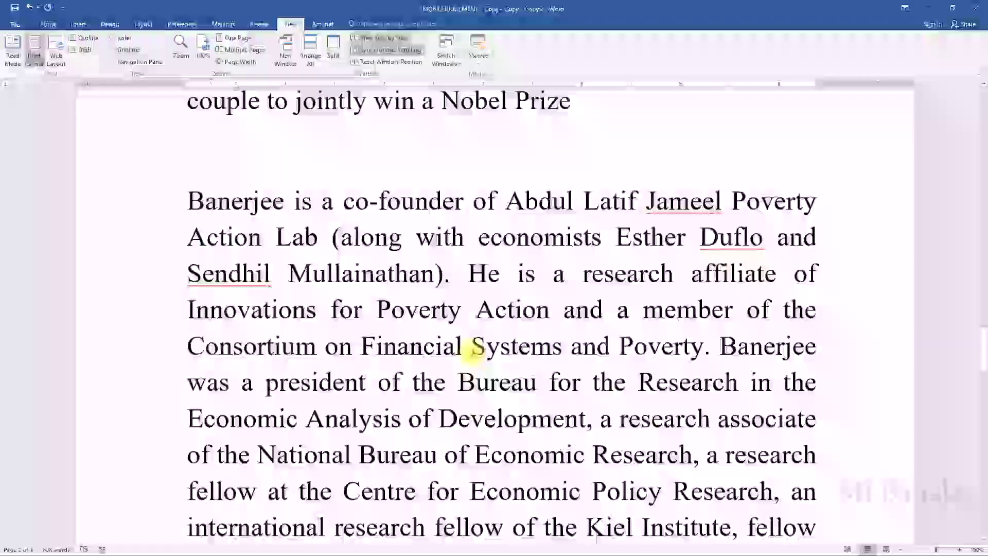
scroll(468, 353, "up", 12)
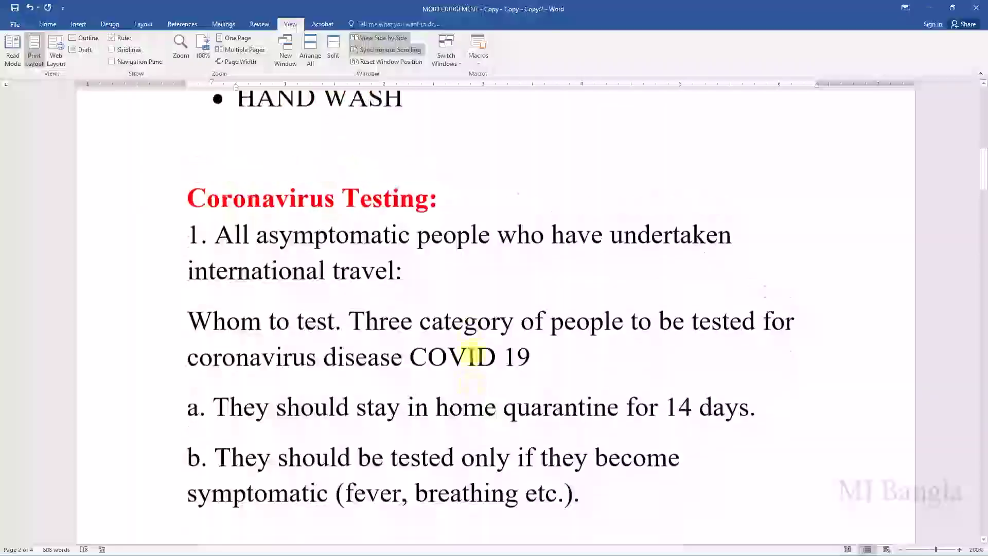
left_click(483, 67)
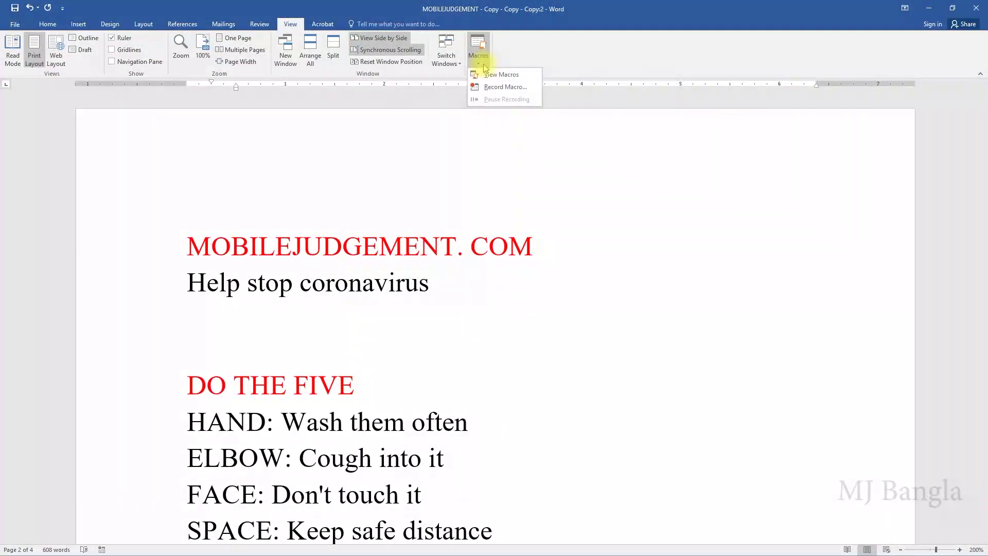
left_click(505, 87)
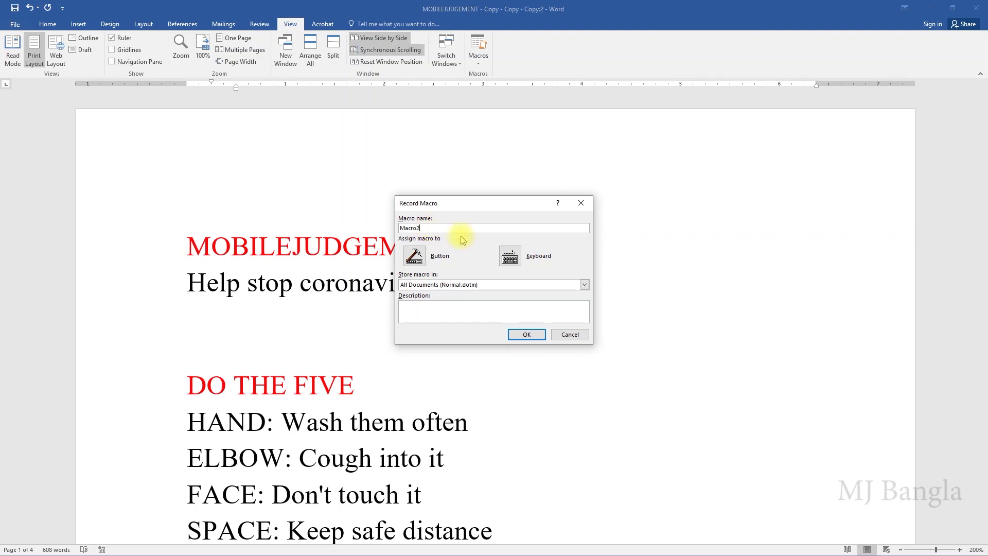
left_click(510, 256)
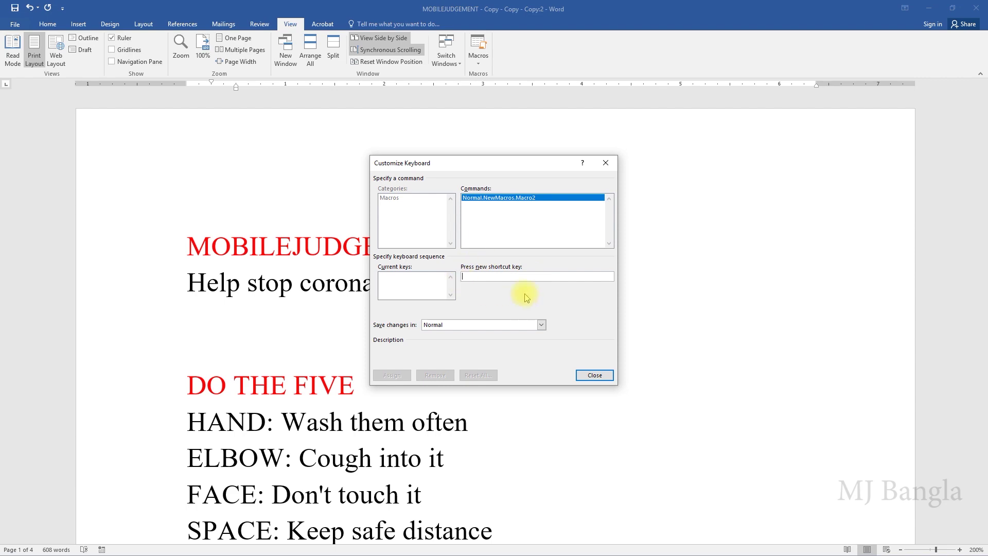
left_click(596, 375)
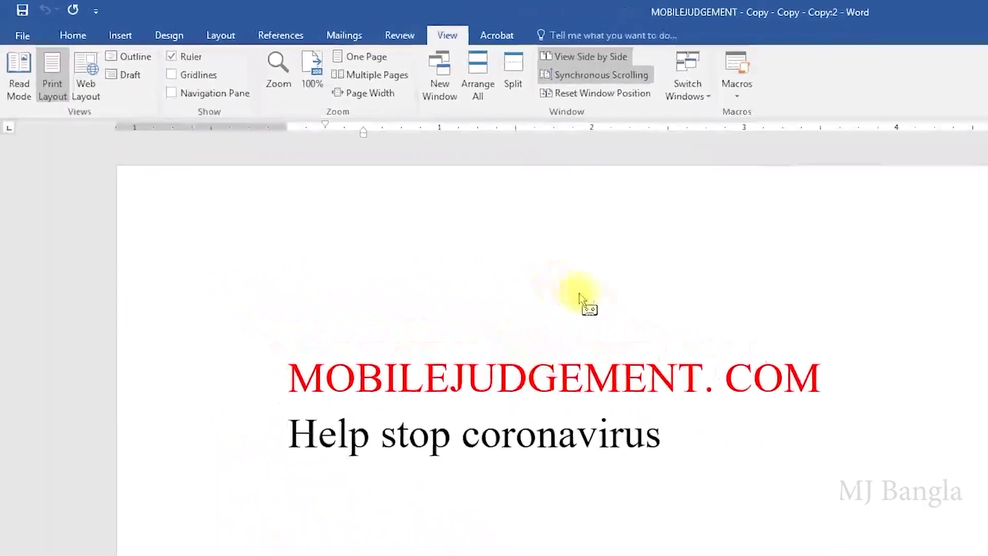